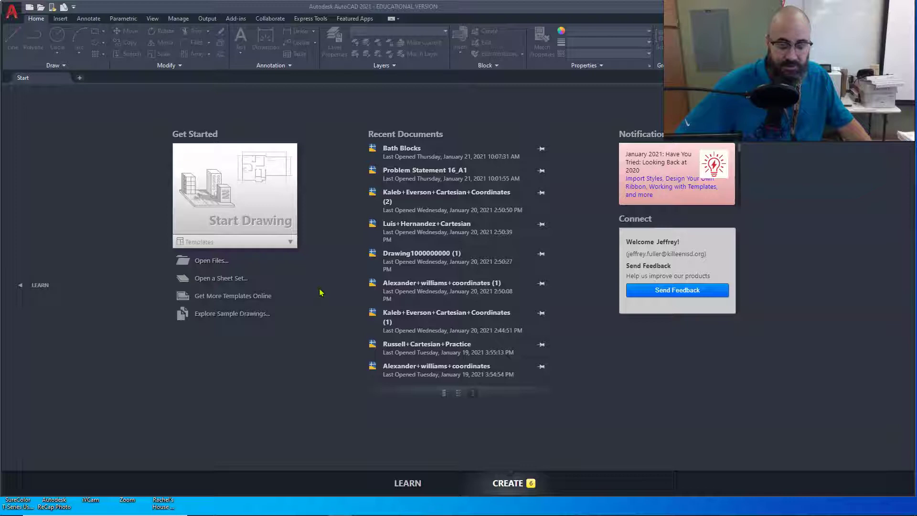
Step: Open Google Chrome and maximize its window to full screen
left_click(322, 291)
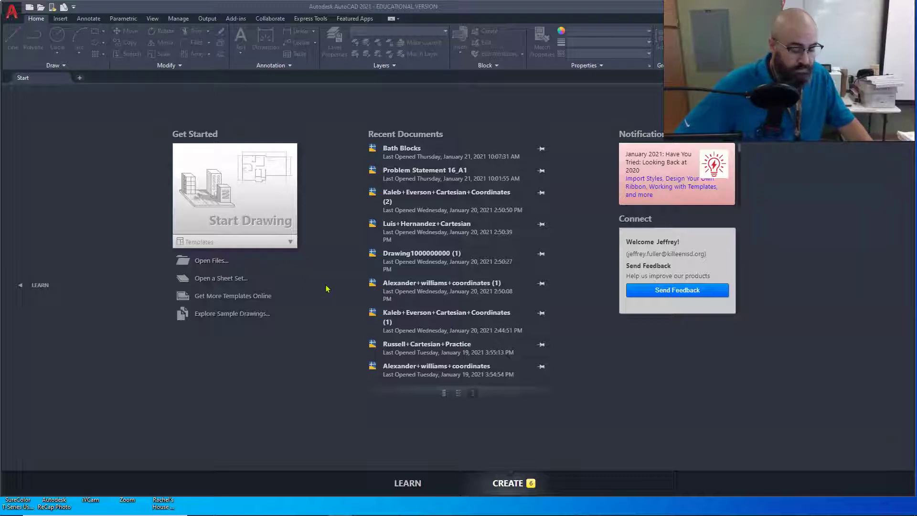
left_click(390, 266)
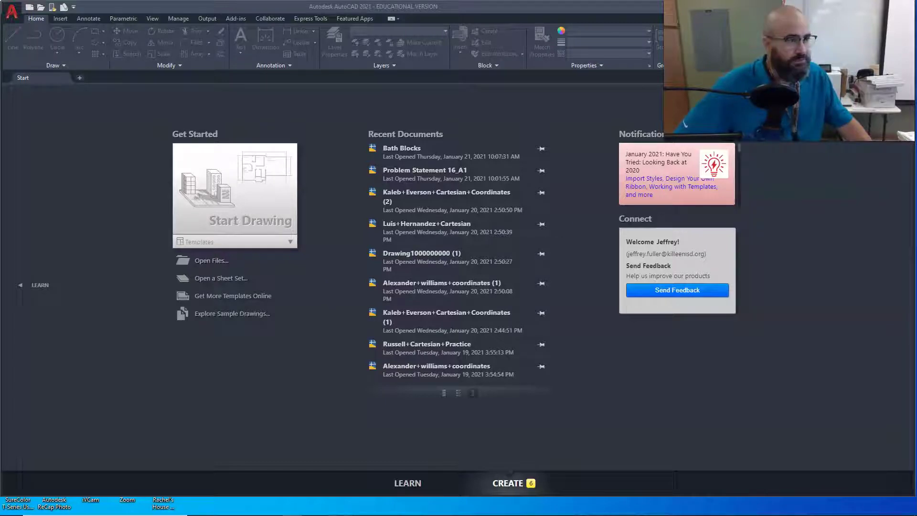
key("alt+Tab")
key("super+Left")
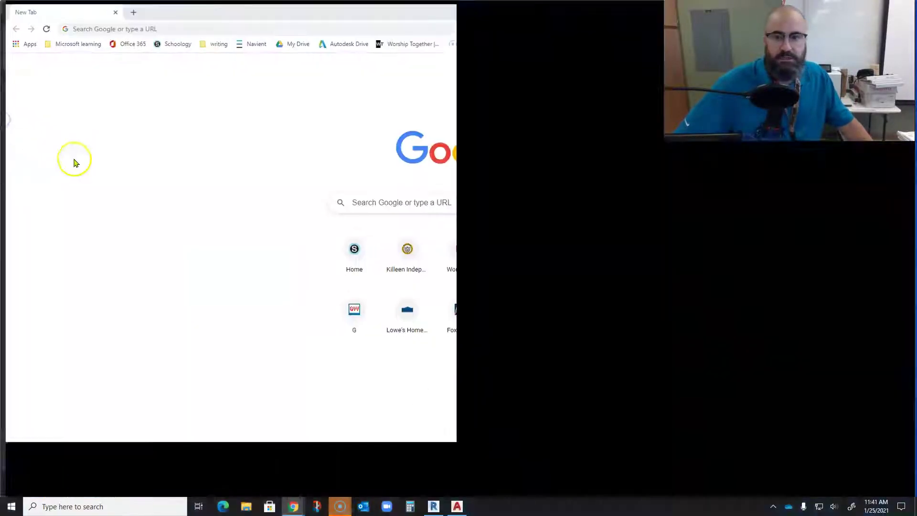
key("super+Up")
Step: Search Google for 'cad blocks'
left_click(143, 24)
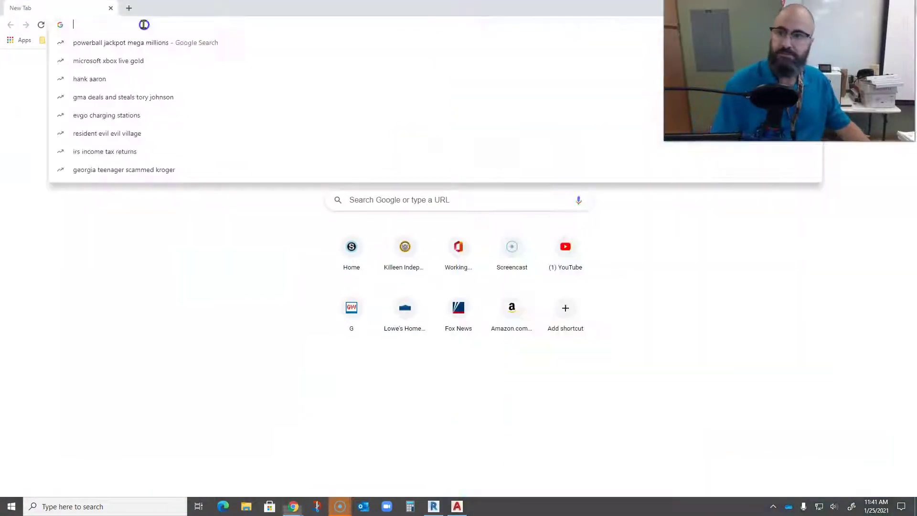
type("cad ")
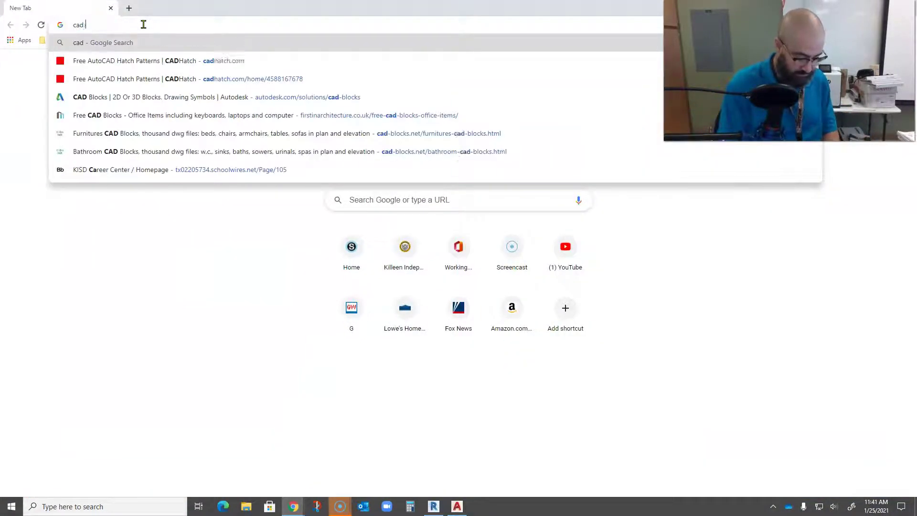
type("blocks")
key("Return")
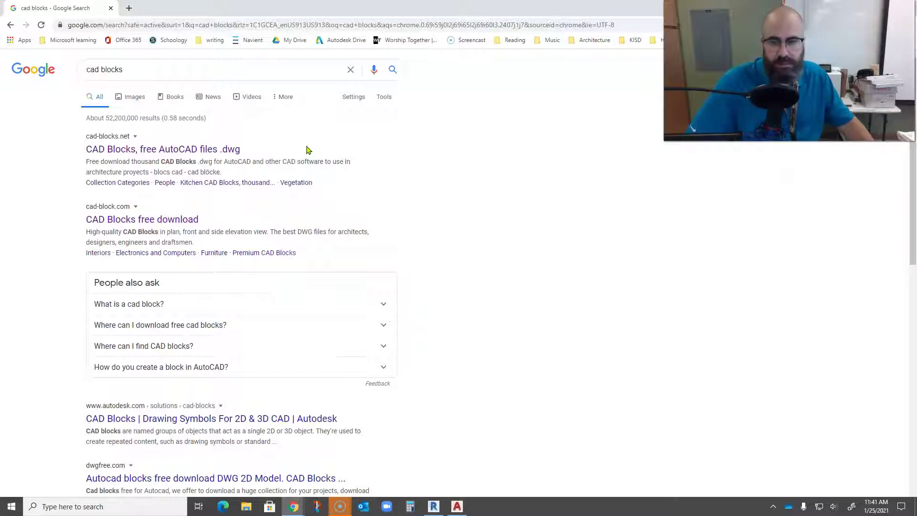
left_click(312, 152)
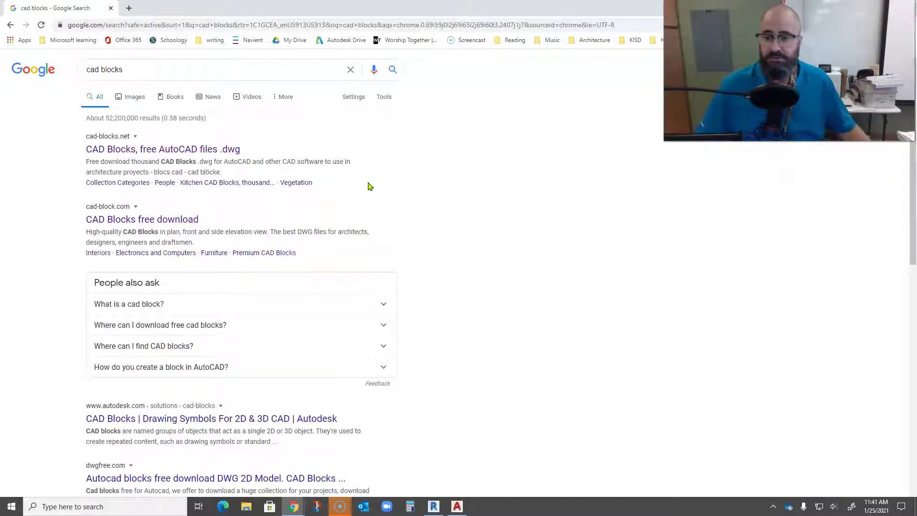
left_click(387, 178)
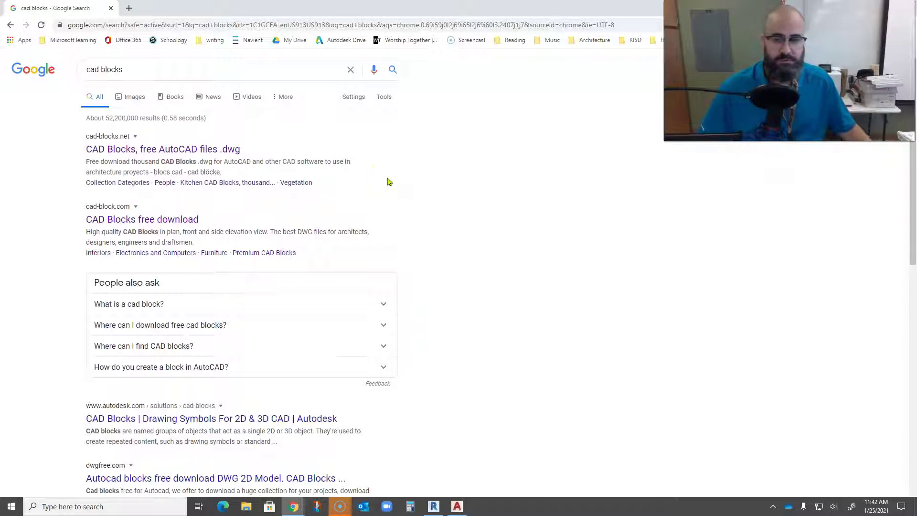
left_click(385, 179)
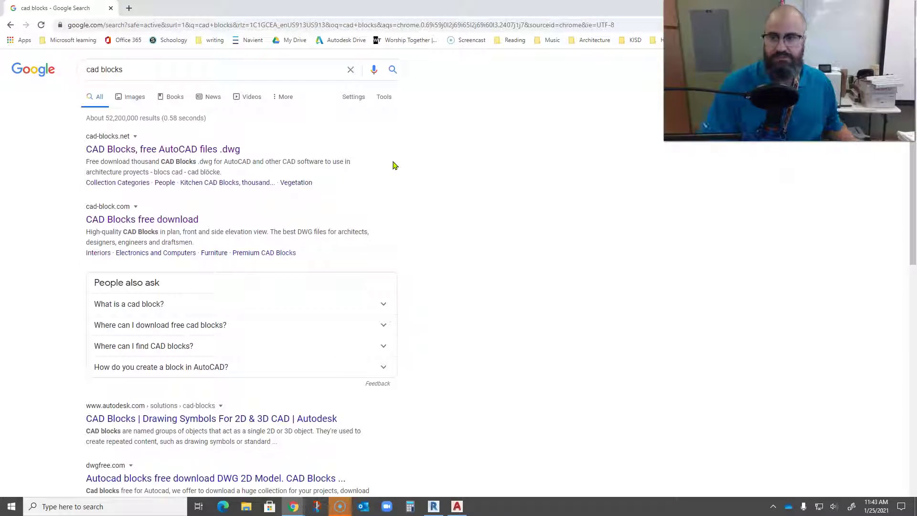
left_click(152, 220)
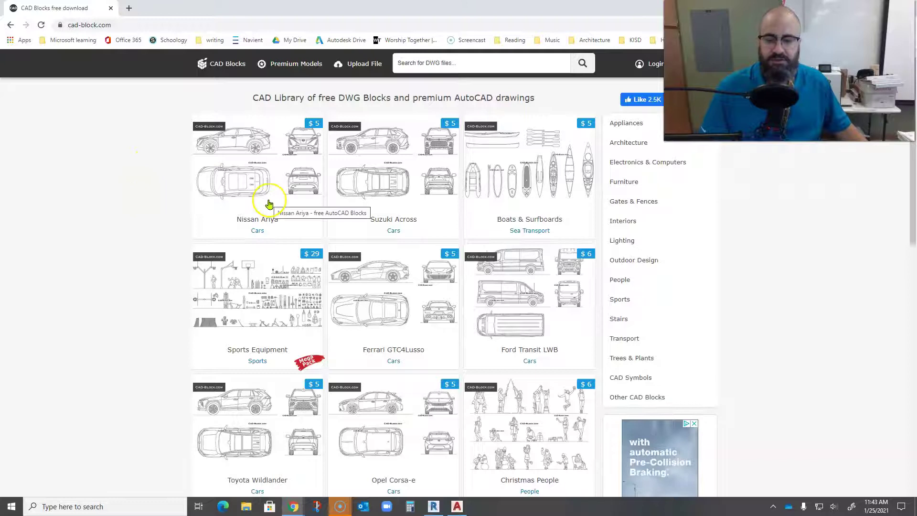
scroll(267, 206, "down", 4)
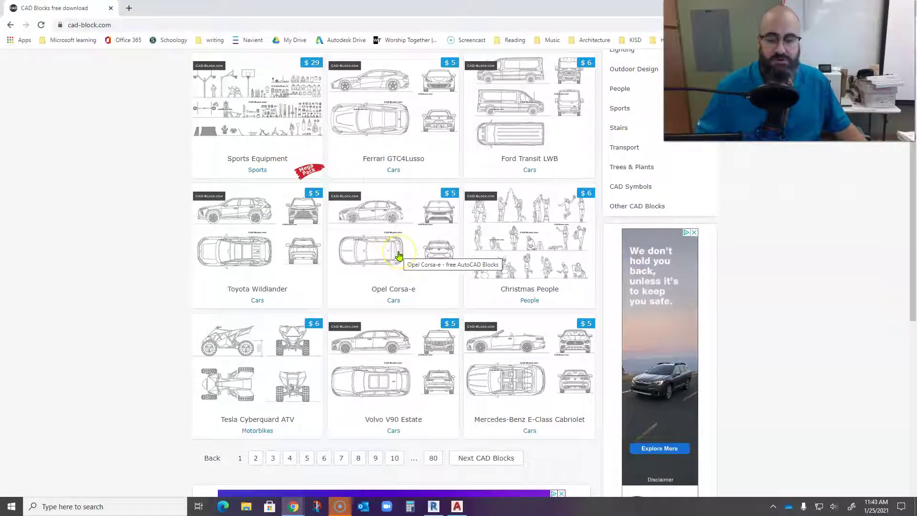
scroll(400, 255, "down", 3)
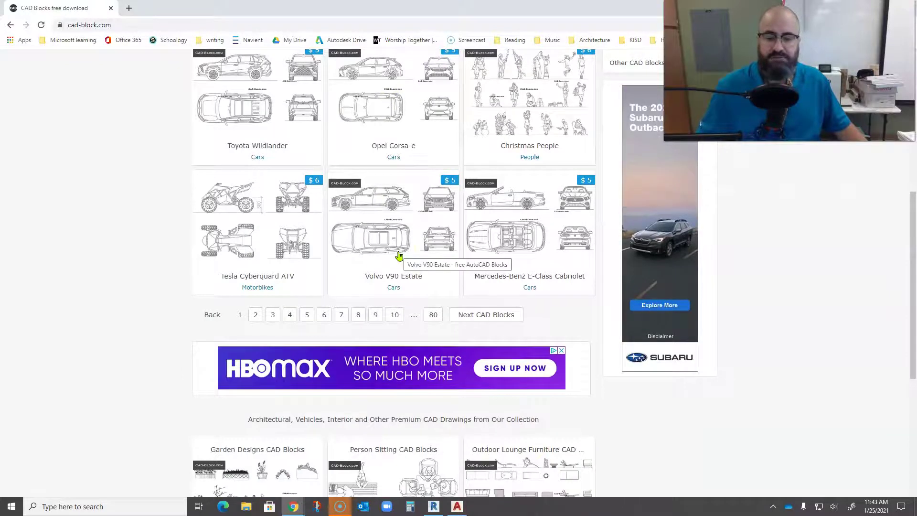
left_click(11, 24)
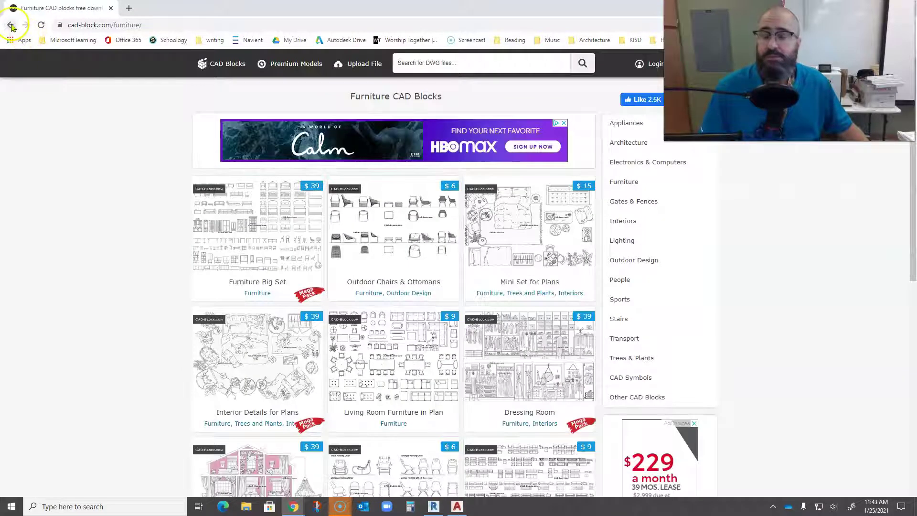
left_click(10, 25)
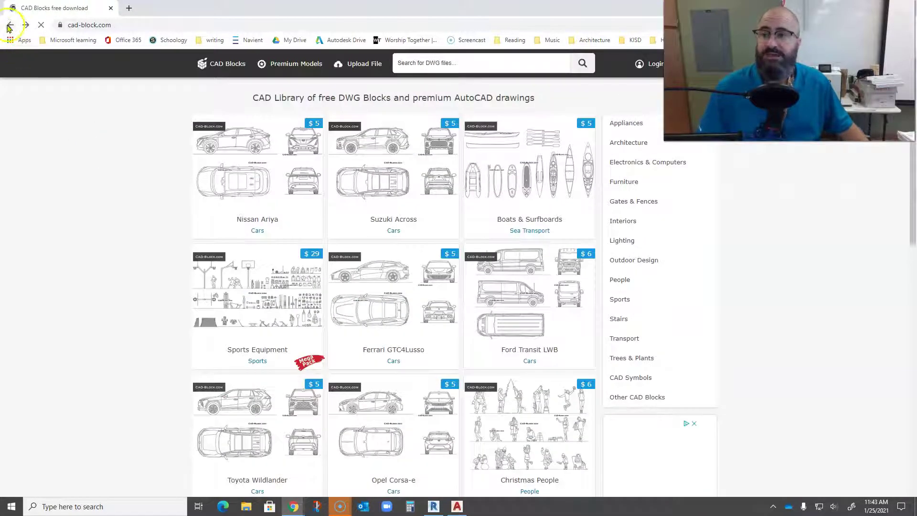
left_click(11, 25)
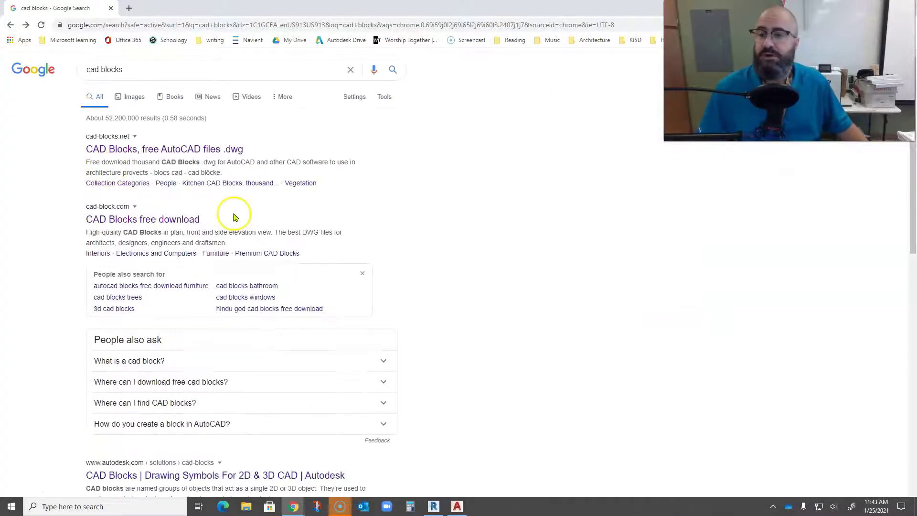
scroll(234, 218, "down", 4)
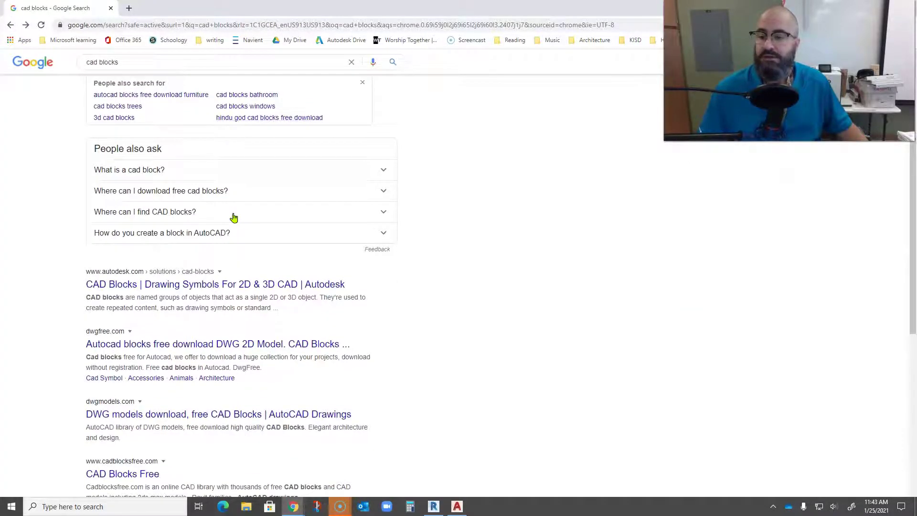
scroll(234, 218, "up", 4)
Step: Open the cad-blocks.net result and go to its Furnitures AutoCAD Files collection
left_click(194, 148)
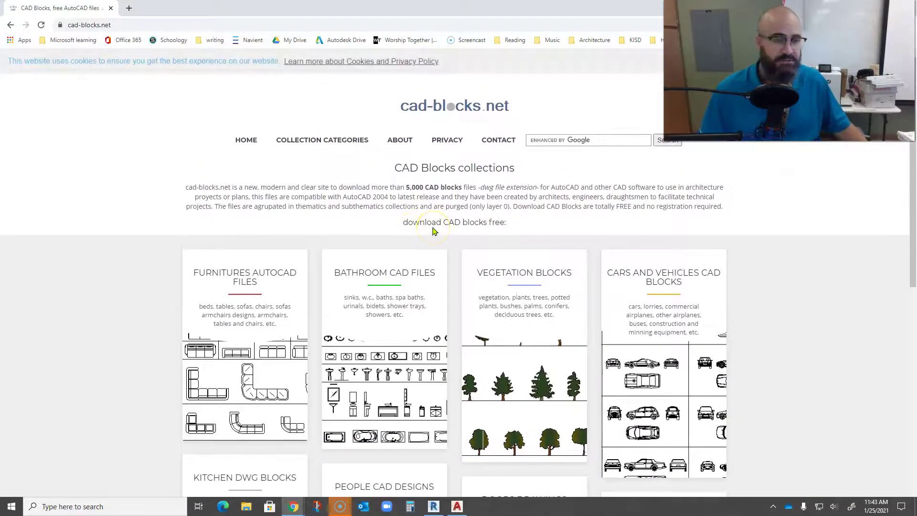
scroll(453, 213, "down", 3)
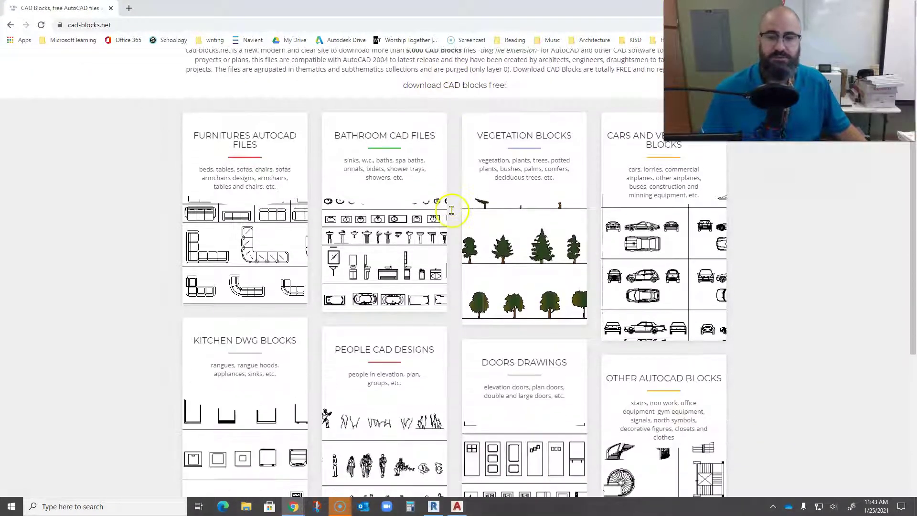
scroll(453, 213, "down", 2)
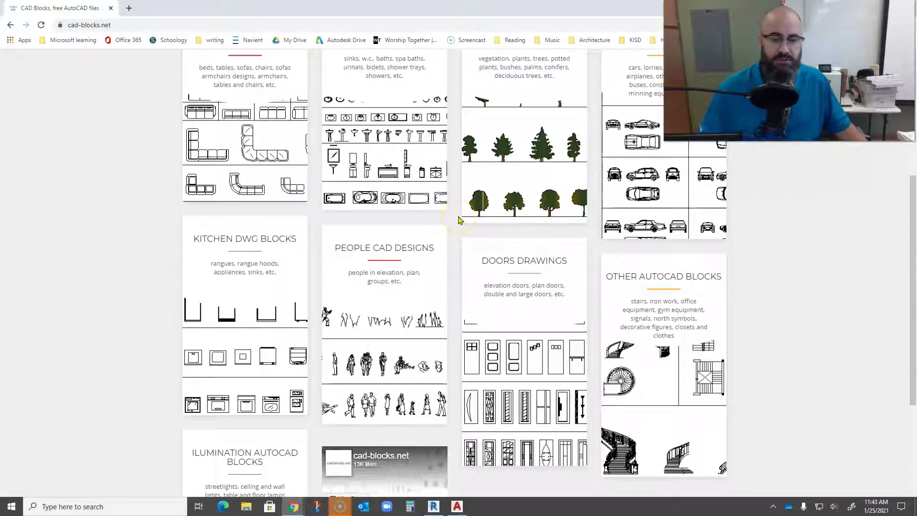
scroll(458, 220, "down", 3)
scroll(457, 224, "up", 6)
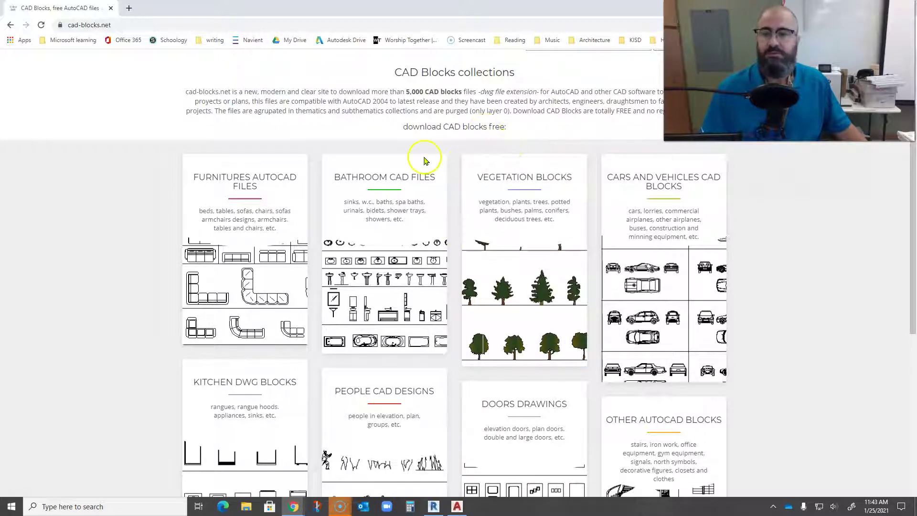
scroll(424, 158, "up", 1)
left_click(219, 223)
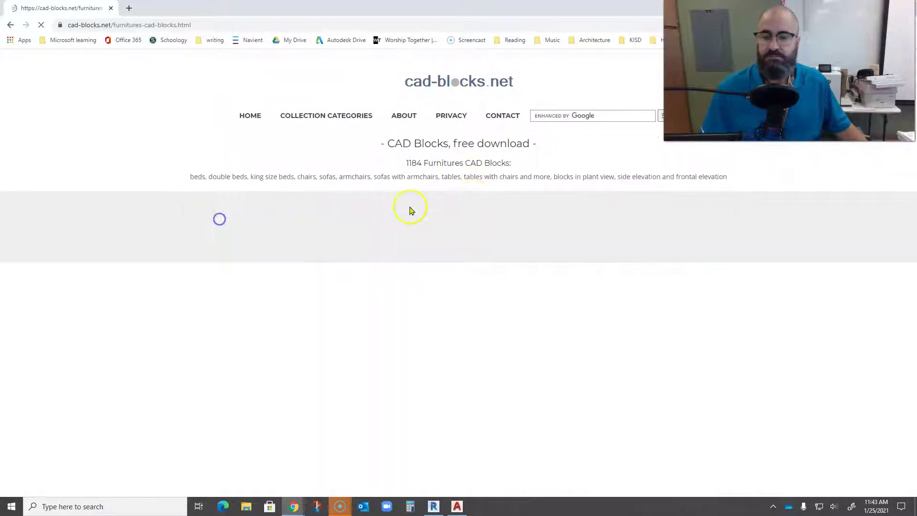
scroll(468, 204, "down", 3)
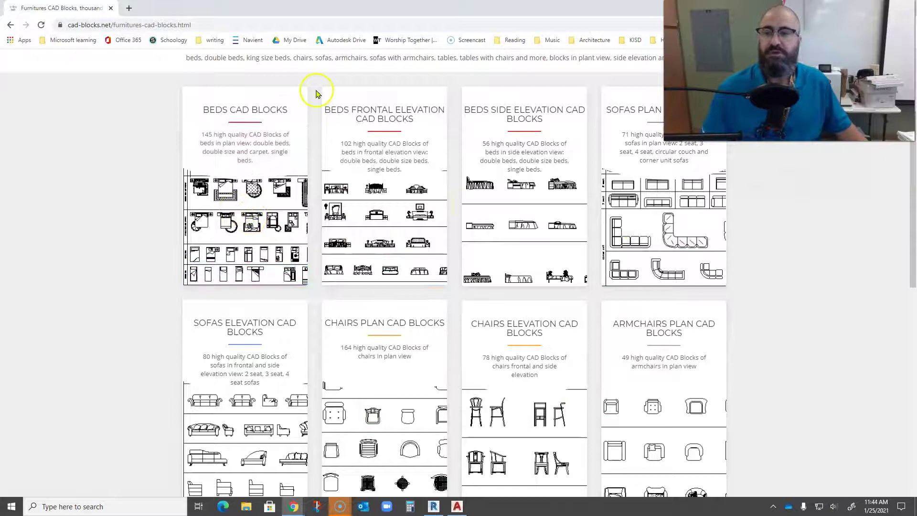
Step: Open the Beds CAD Blocks plan-view collection and download its zip file
left_click(247, 109)
scroll(368, 143, "down", 5)
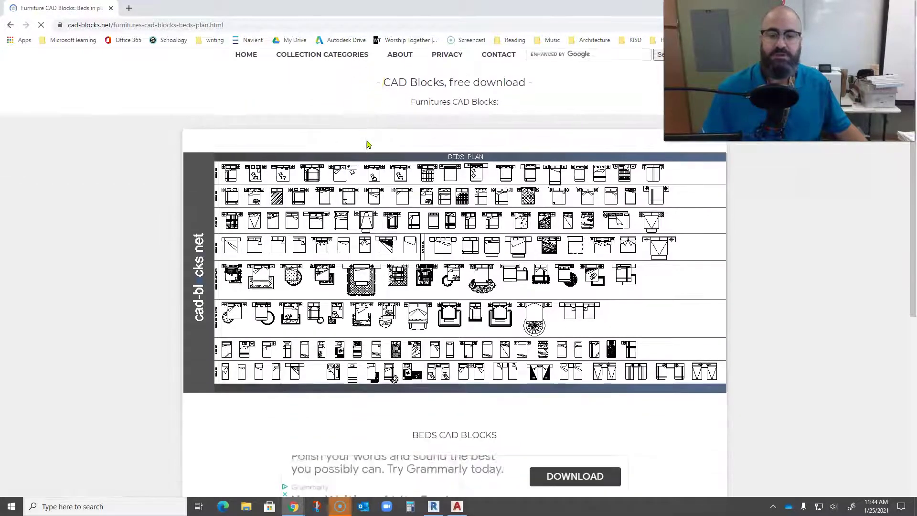
scroll(391, 185, "up", 4)
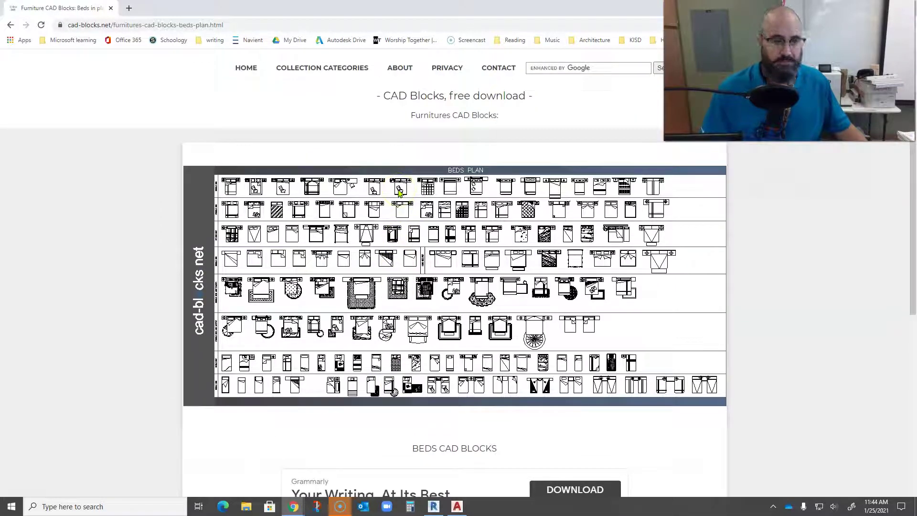
scroll(401, 191, "down", 3)
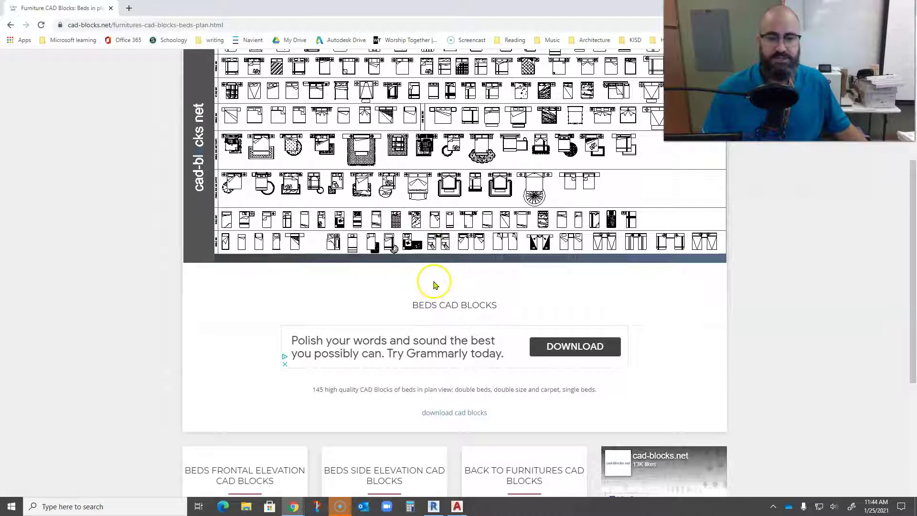
scroll(373, 284, "down", 3)
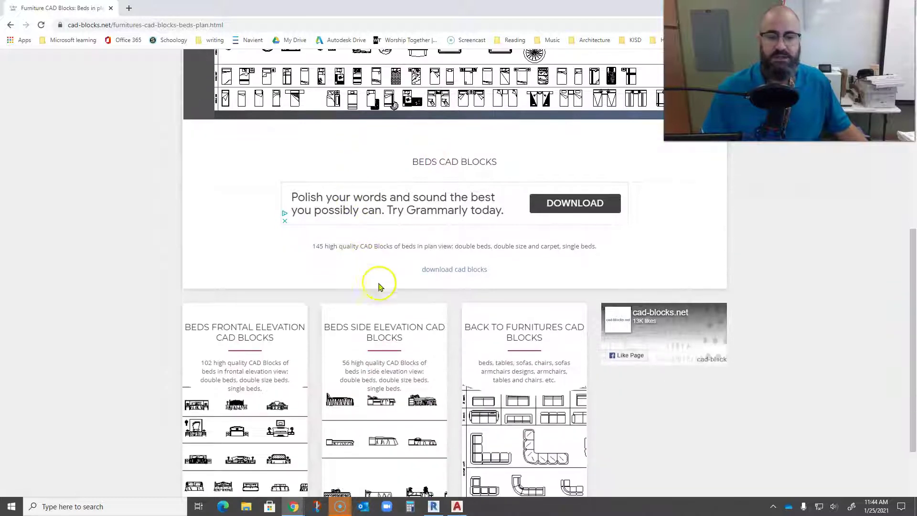
right_click(443, 274)
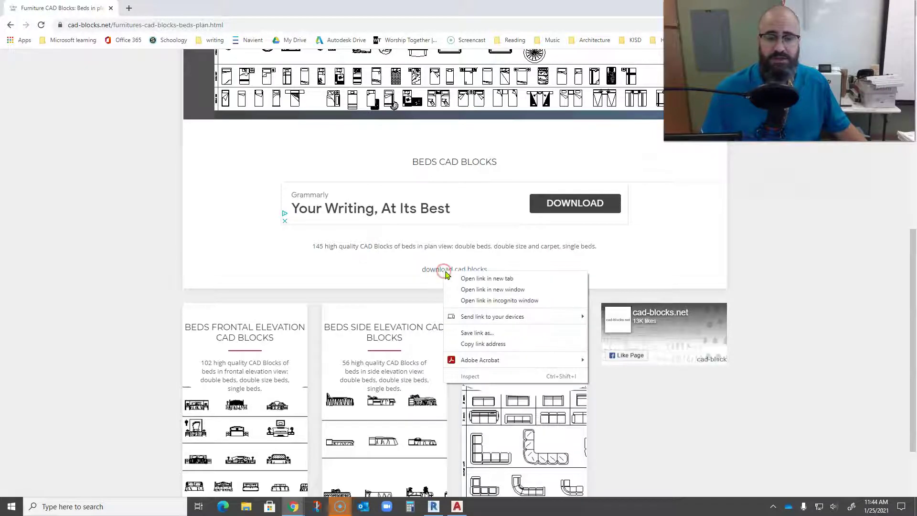
left_click(473, 279)
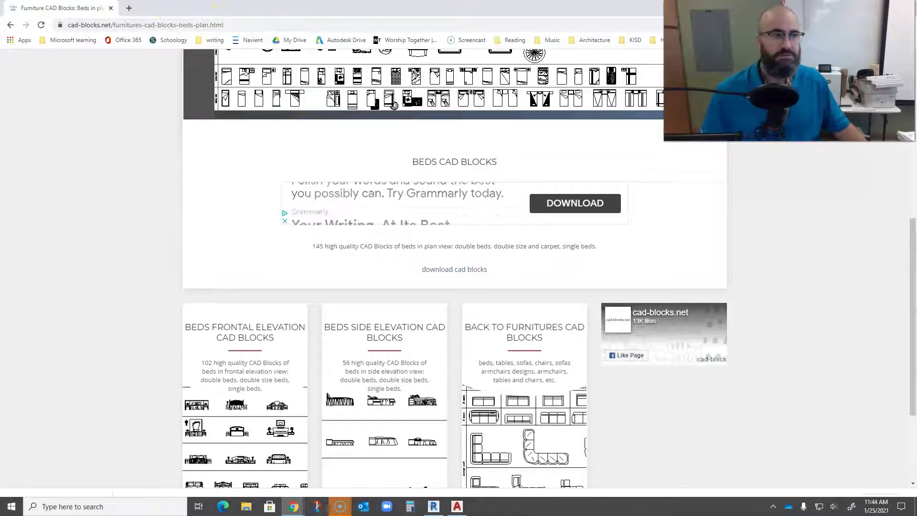
Step: Restore and re-maximize Chrome, then switch back to the AutoCAD 2021 Start screen
key("super+Down")
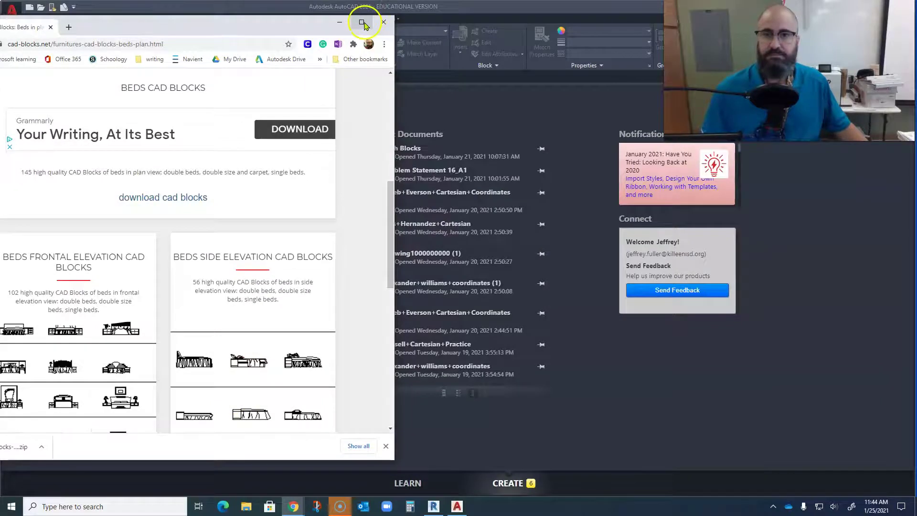
left_click(361, 23)
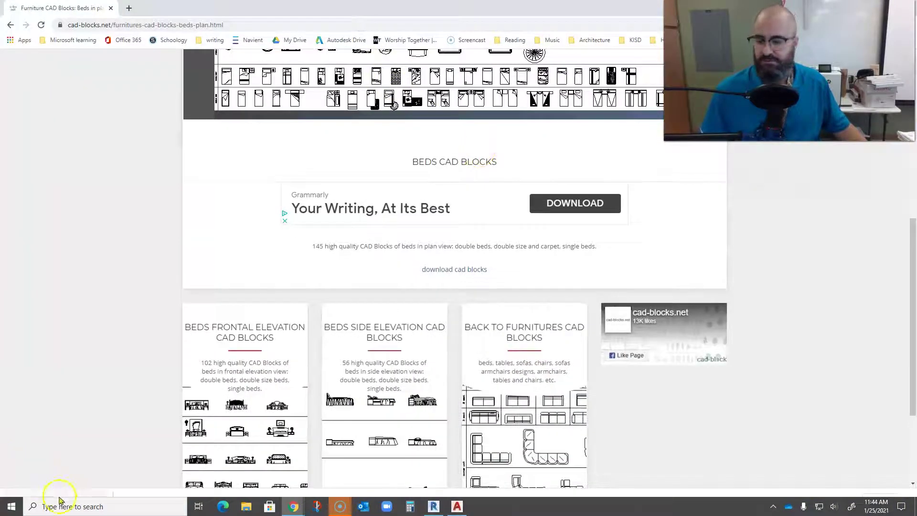
mouse_move(345, 513)
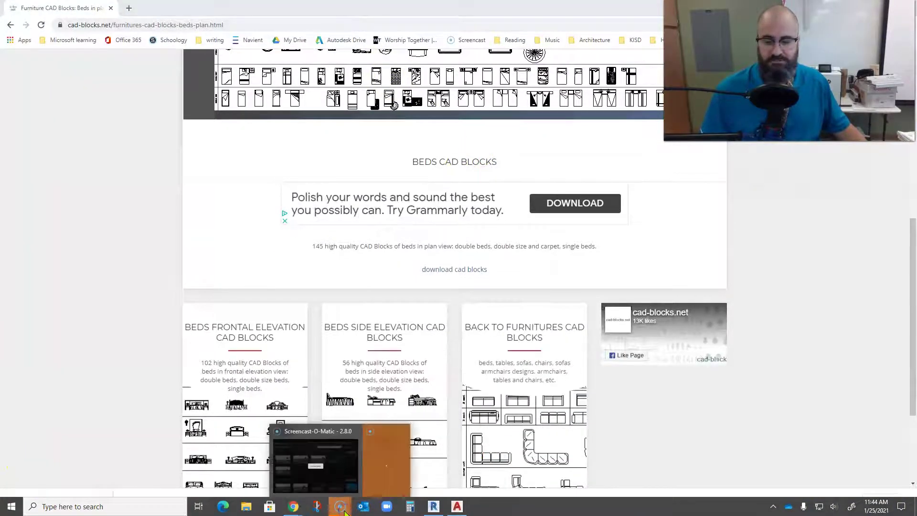
mouse_move(403, 433)
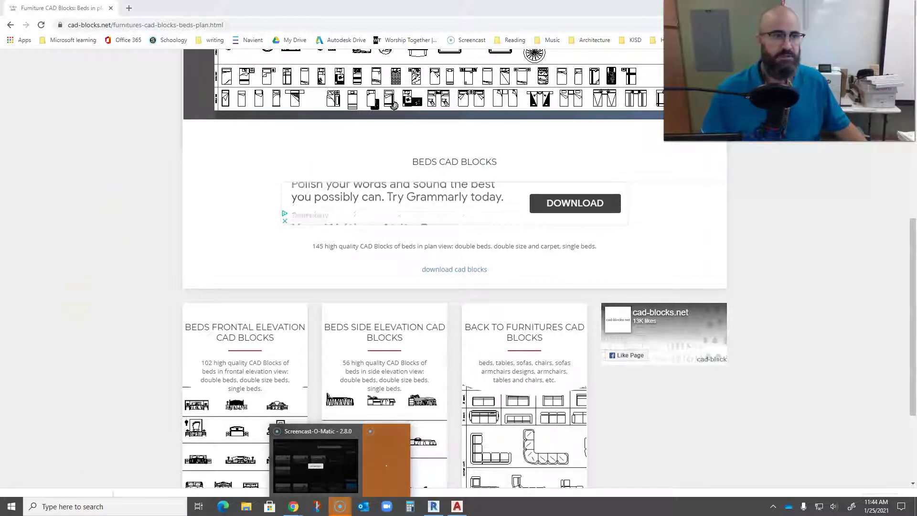
key("alt+Tab")
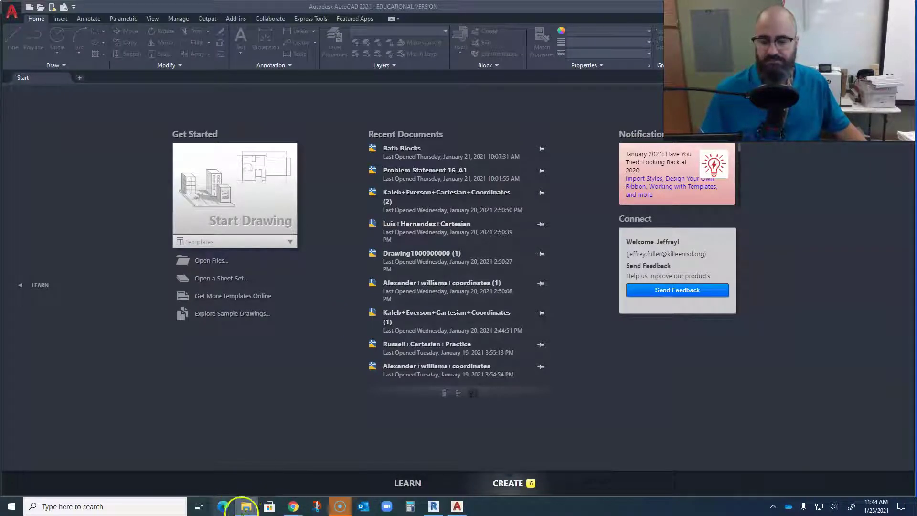
Step: Open File Explorer and locate the downloaded beds zip in Downloads
left_click(246, 506)
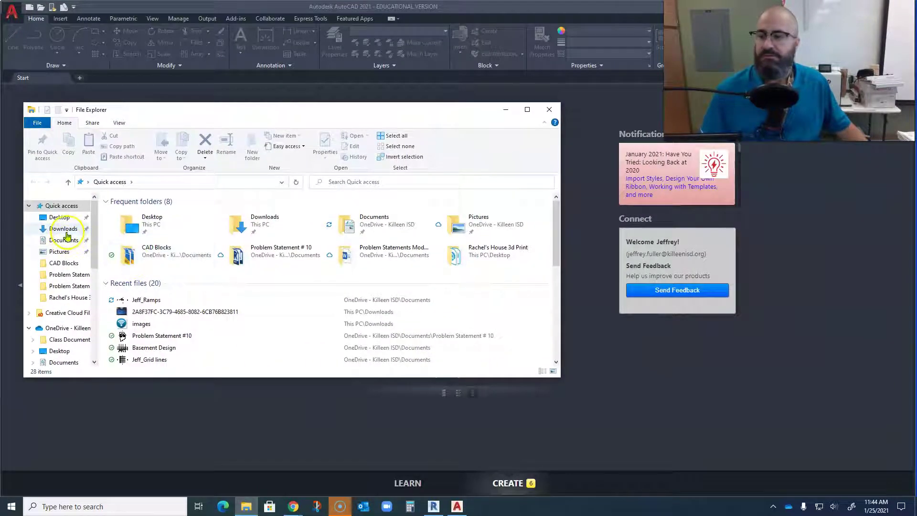
left_click(65, 230)
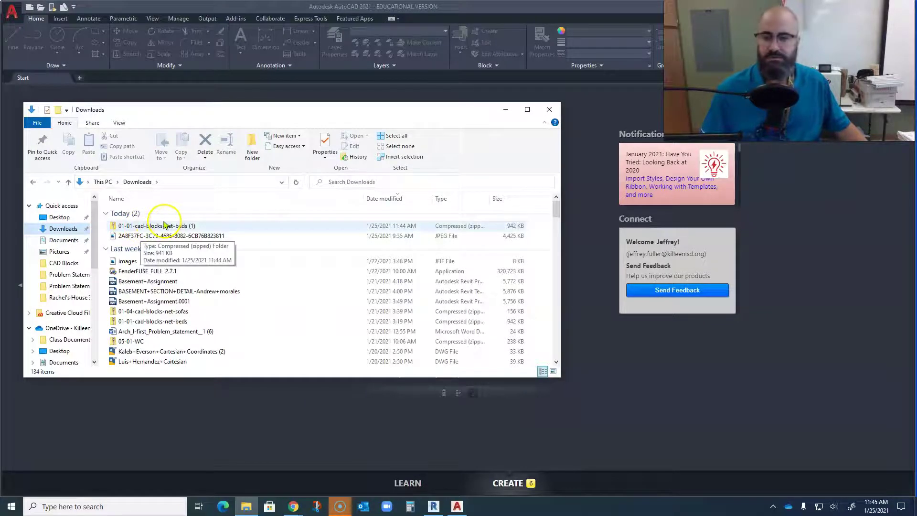
left_click(160, 227)
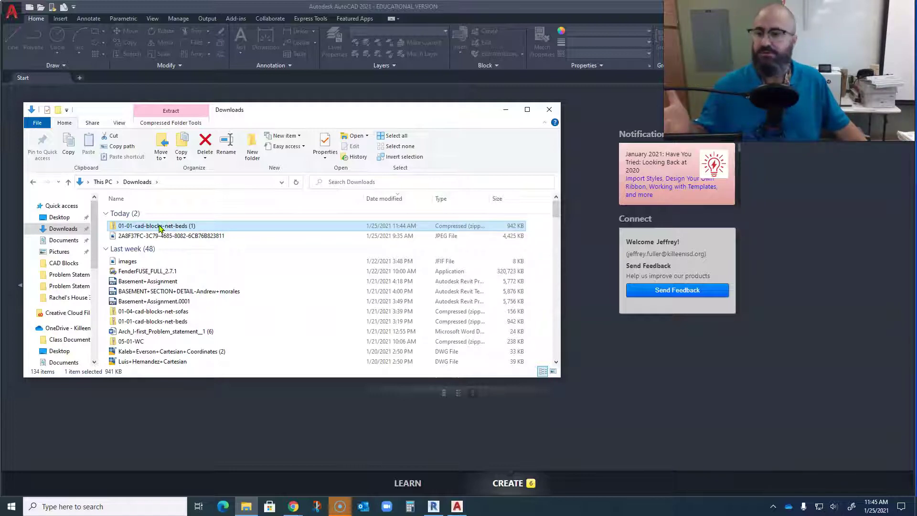
Step: Create a new folder named Cad in Documents
left_click(64, 241)
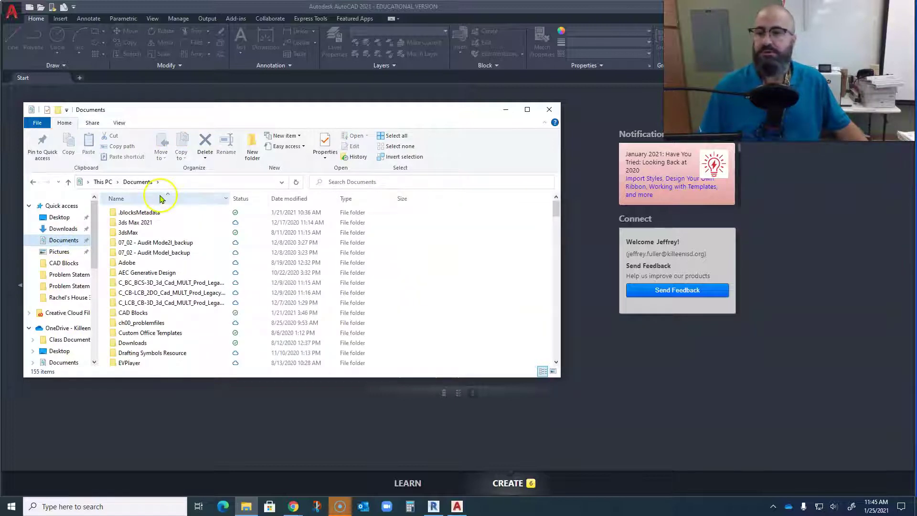
left_click(252, 154)
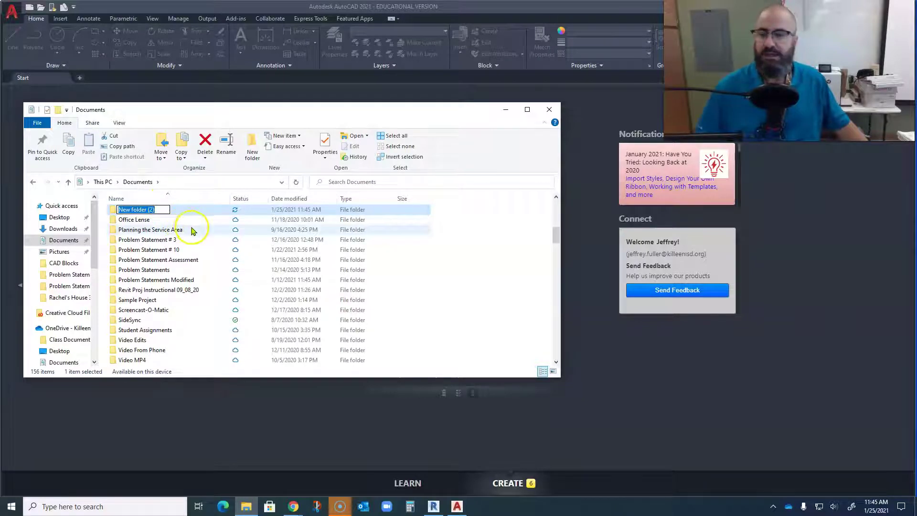
scroll(207, 237, "down", 2)
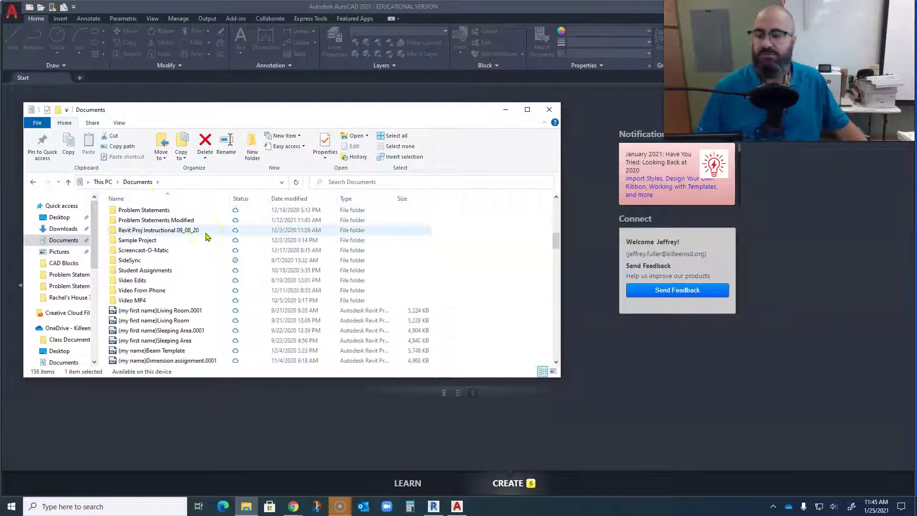
scroll(203, 246, "up", 6)
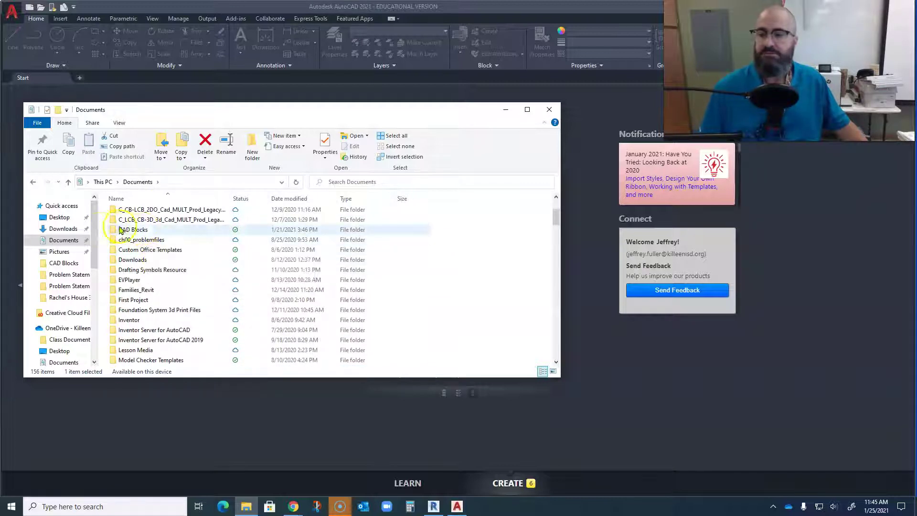
scroll(142, 231, "down", 3)
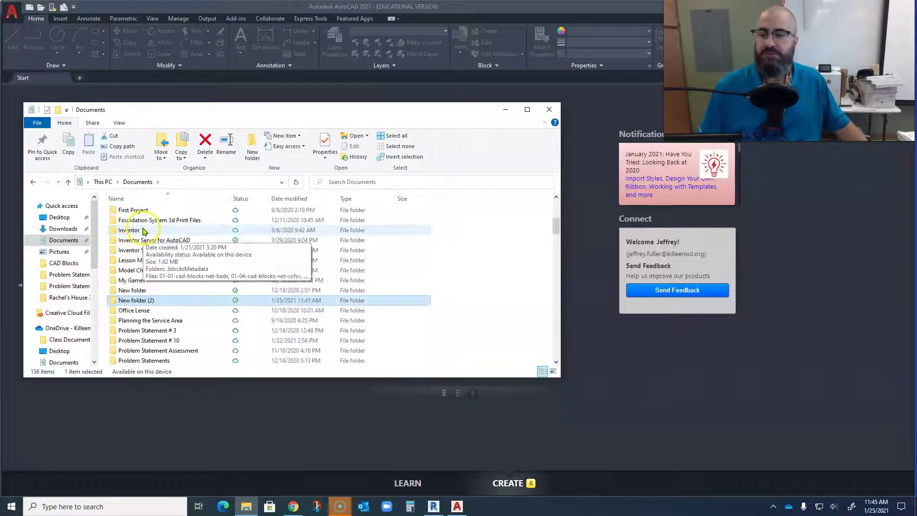
left_click(153, 301)
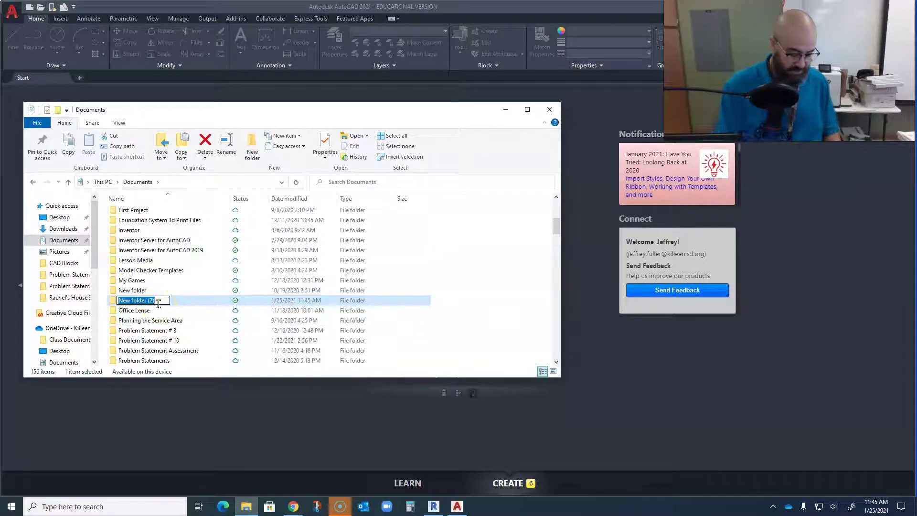
type("Cad")
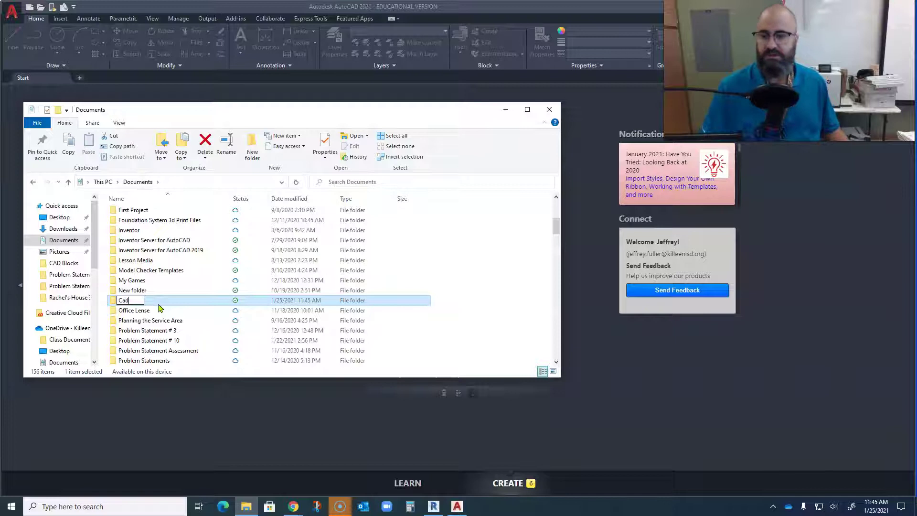
key("Return")
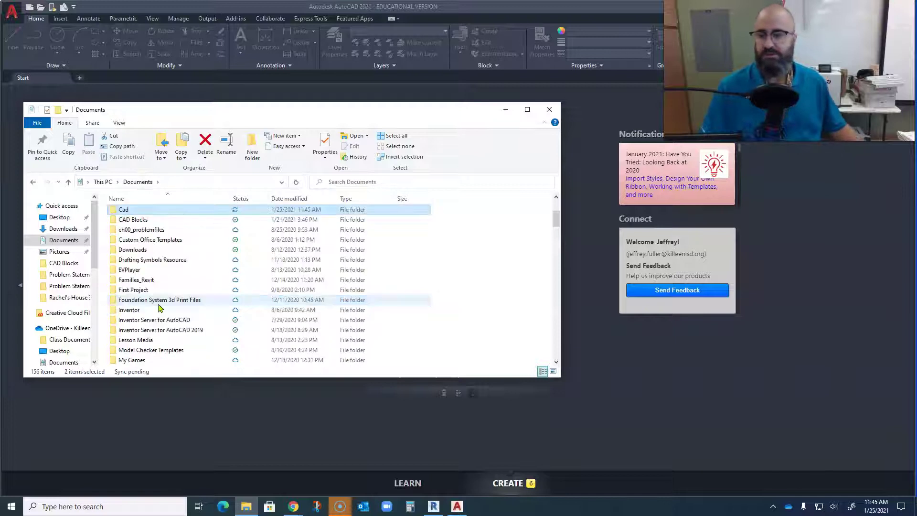
Step: Delete the newly created Cad folder again
double_click(152, 213)
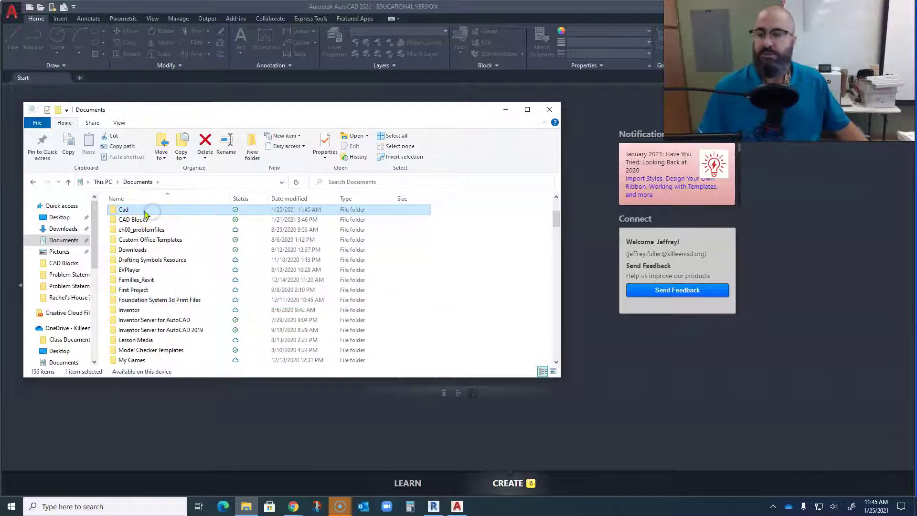
right_click(116, 211)
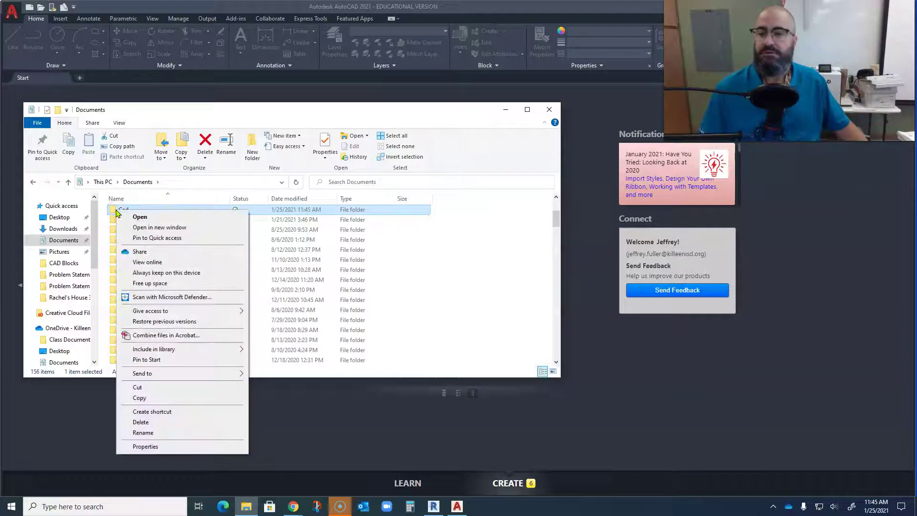
left_click(154, 423)
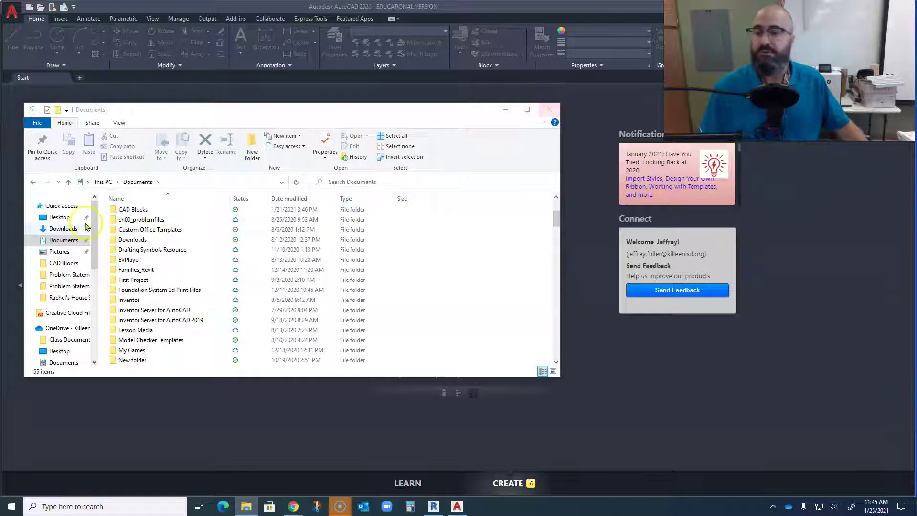
Step: Open the beds zip from Downloads and start extracting all its files
left_click(62, 230)
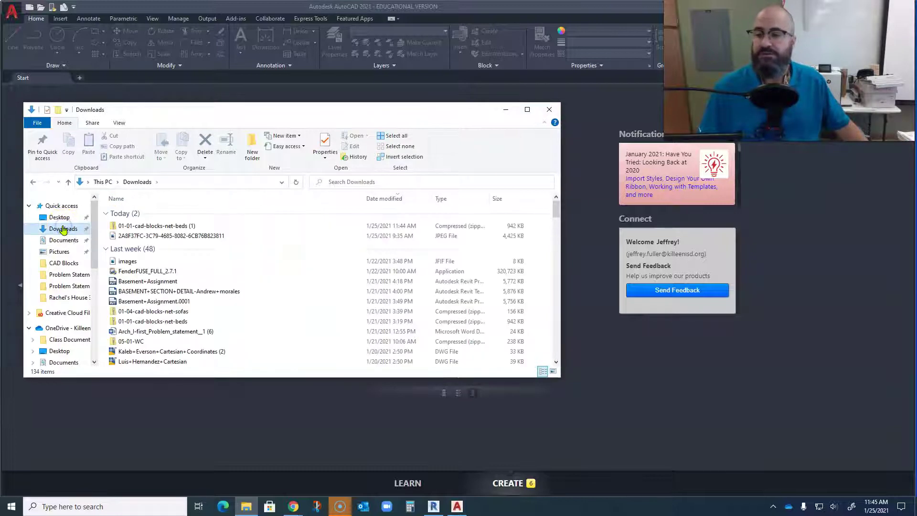
left_click(121, 226)
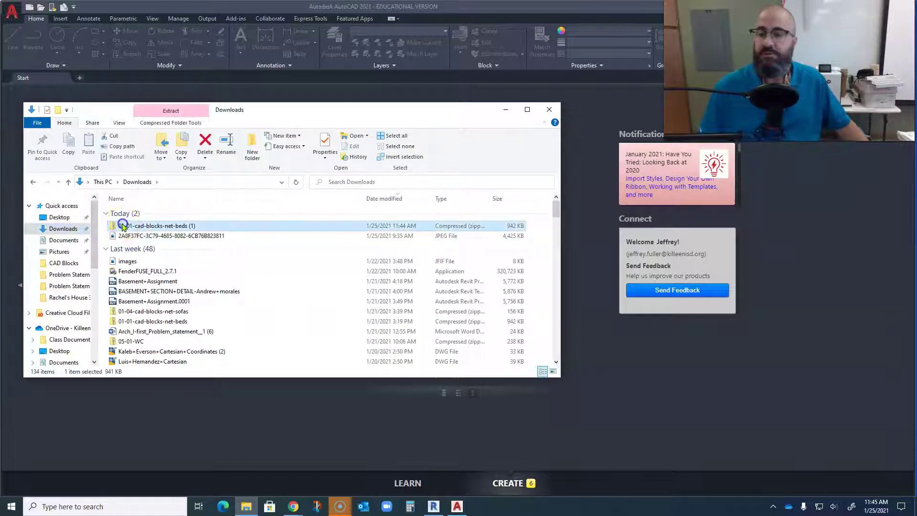
double_click(155, 226)
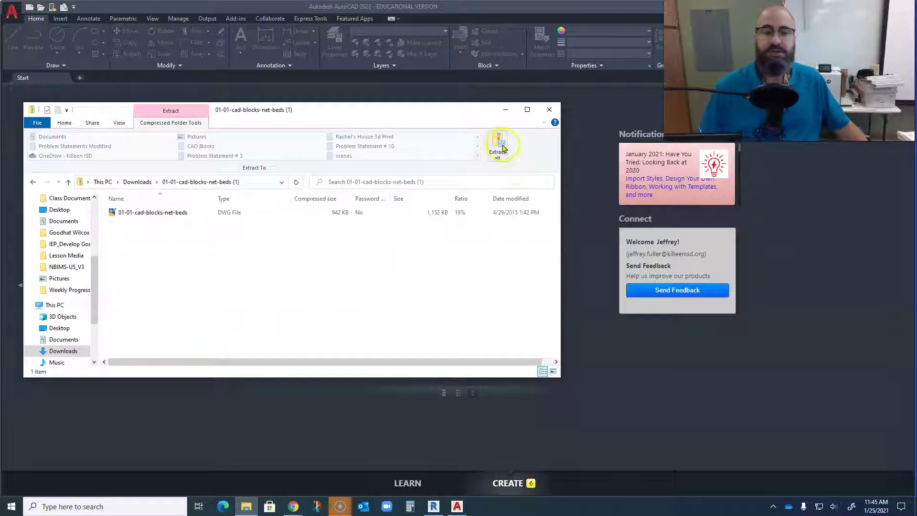
left_click(500, 144)
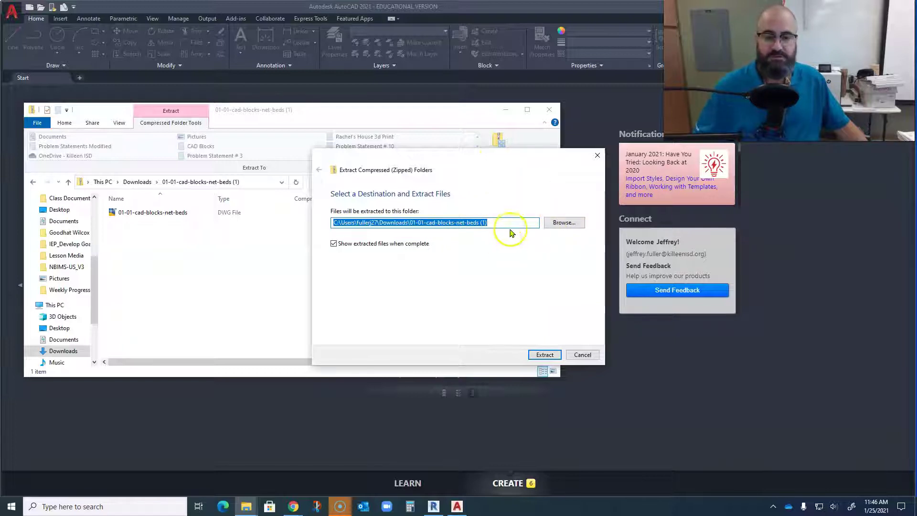
Step: Set the extraction destination to the Documents\CAD Blocks folder
left_click(558, 223)
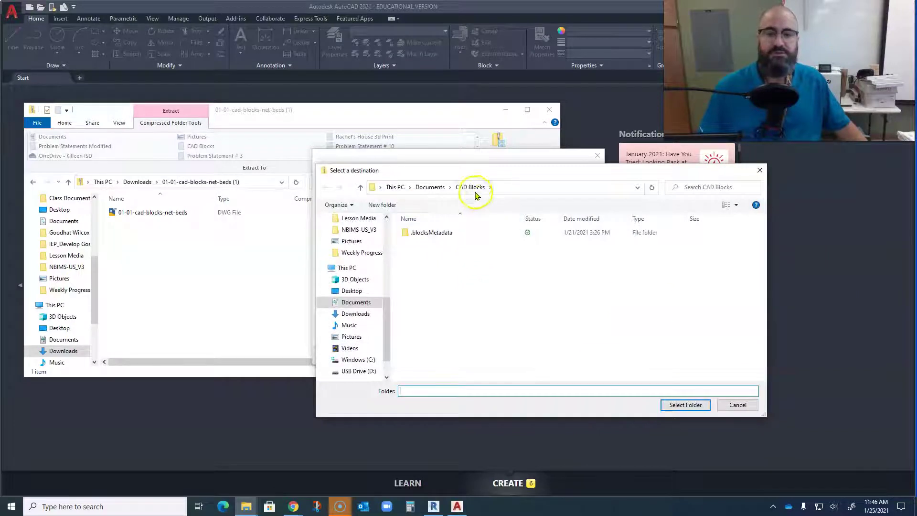
scroll(349, 277, "up", 6)
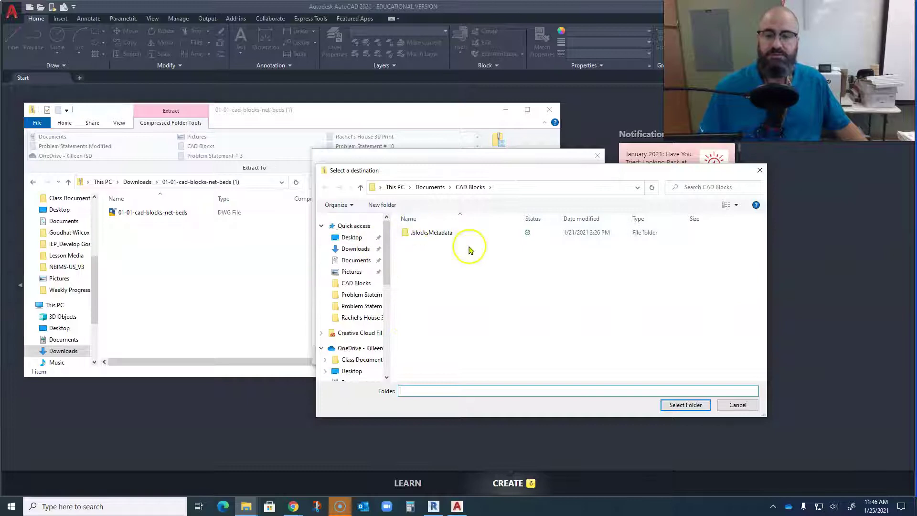
left_click(363, 261)
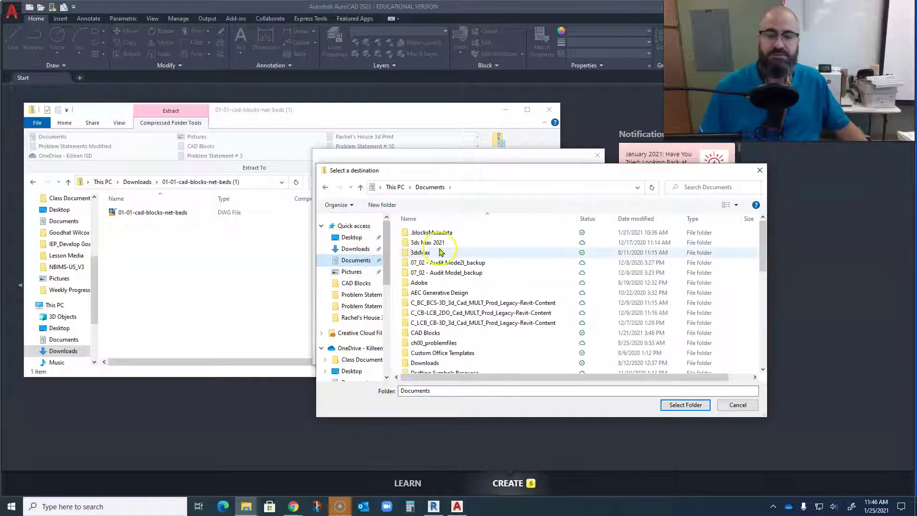
scroll(432, 251, "down", 1)
scroll(453, 269, "down", 1)
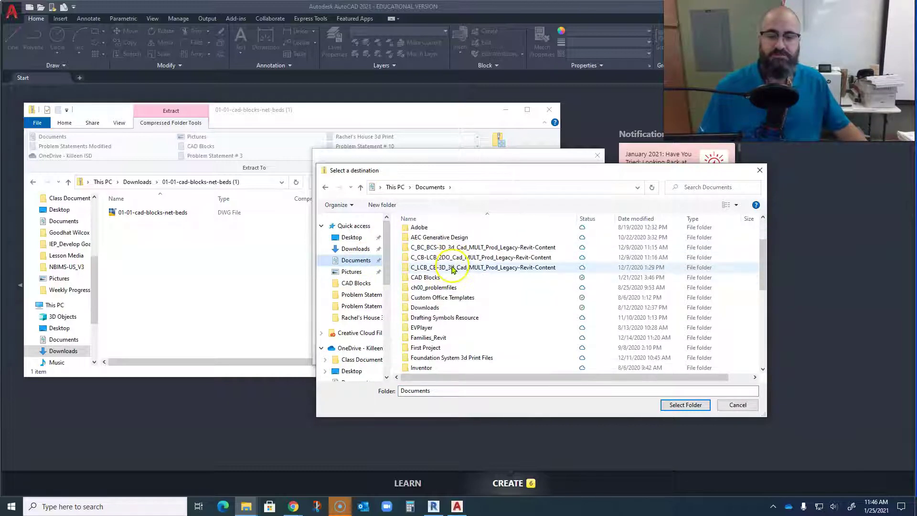
left_click(427, 277)
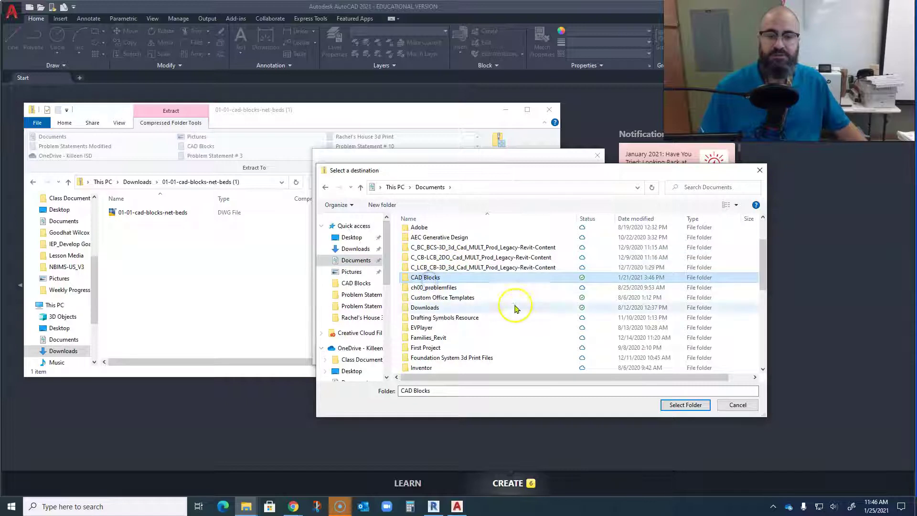
double_click(437, 279)
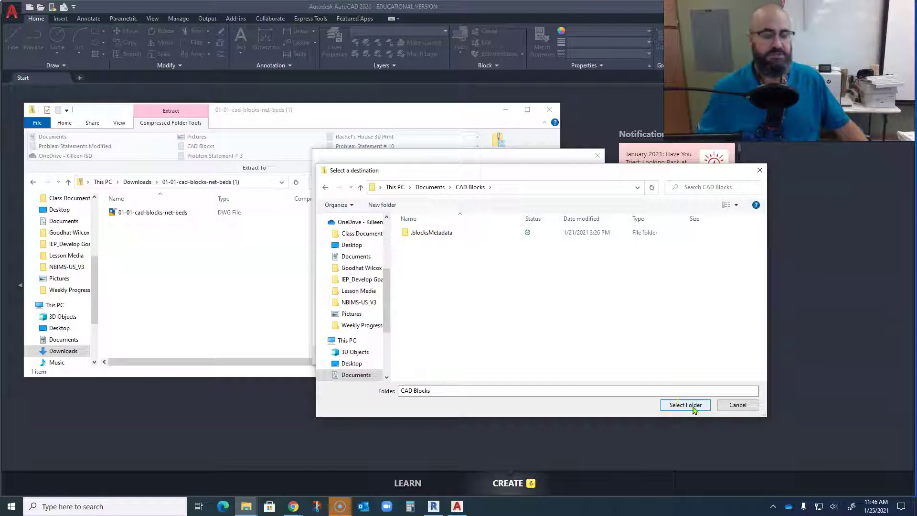
left_click(685, 405)
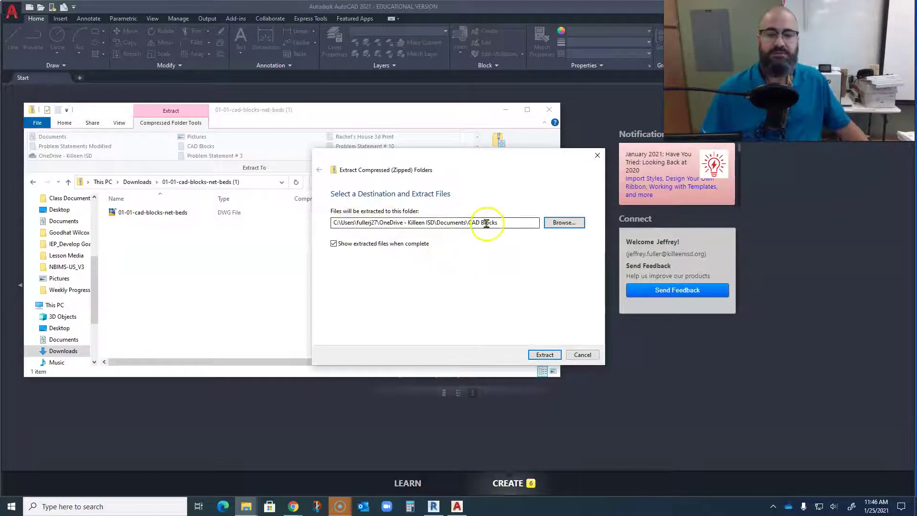
Step: Extract the beds drawing, dismiss the replace prompt, and close the CAD Blocks window
left_click(551, 355)
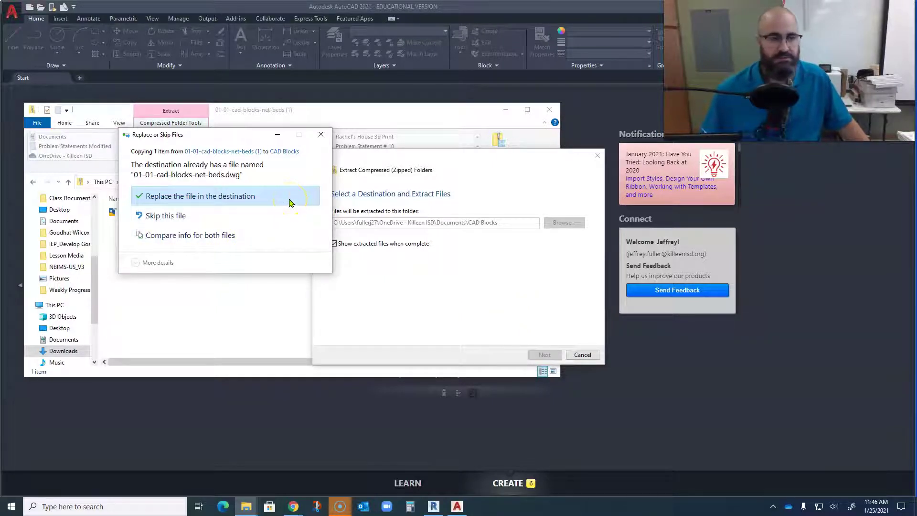
left_click(321, 134)
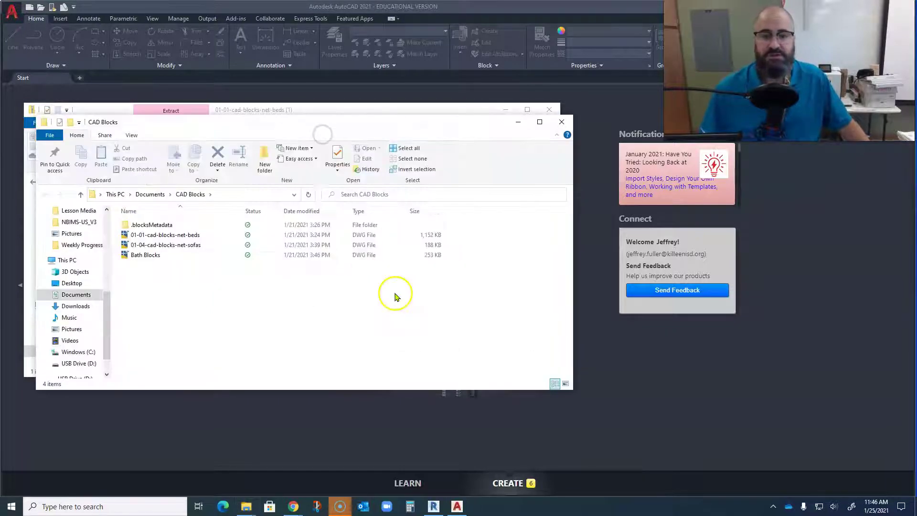
left_click(562, 122)
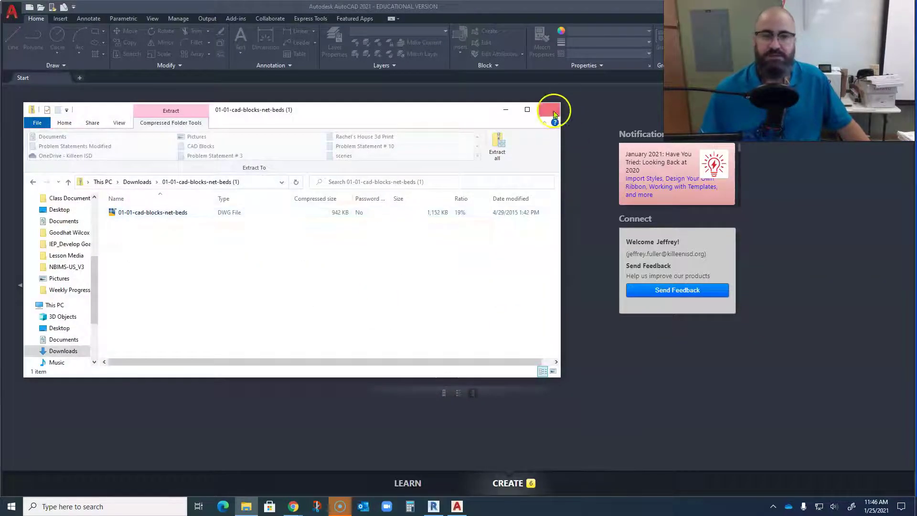
Step: Close the zip window, open Problem Statement 16_A1, zoom into the plan, and show Insert tools
left_click(549, 110)
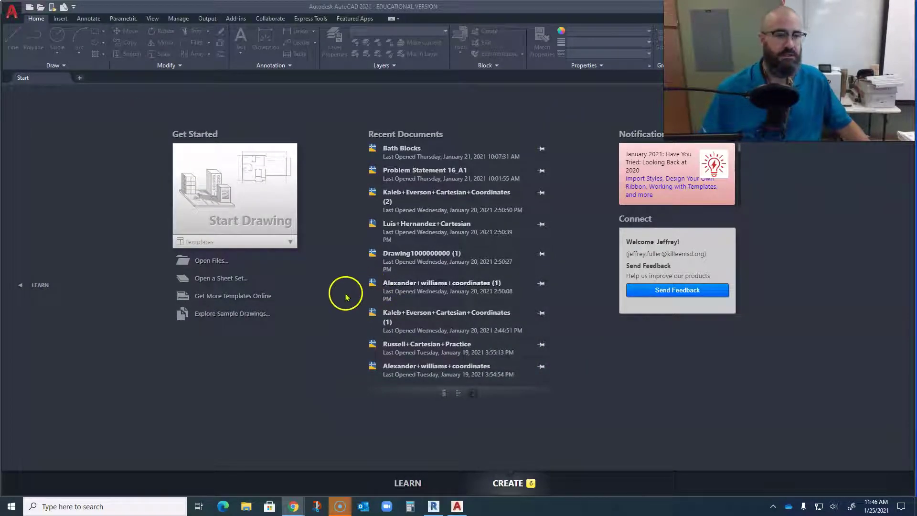
left_click(446, 171)
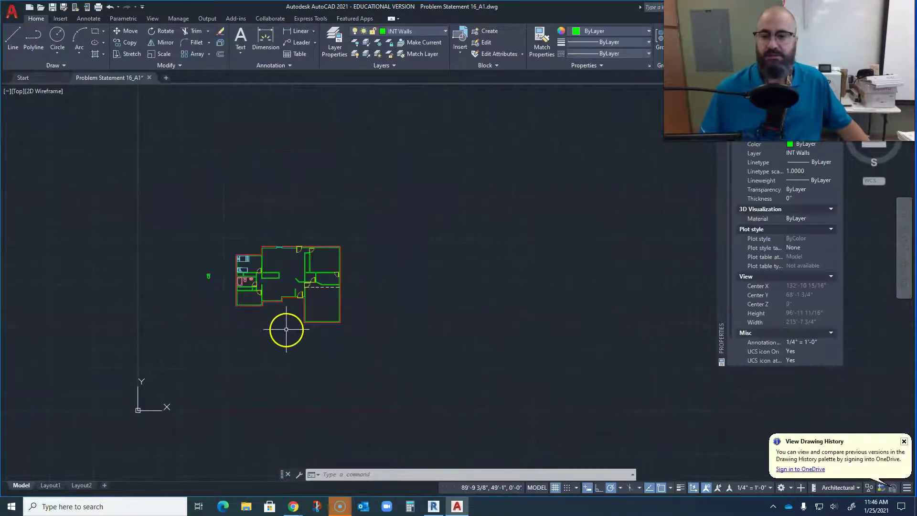
scroll(241, 320, "up", 5)
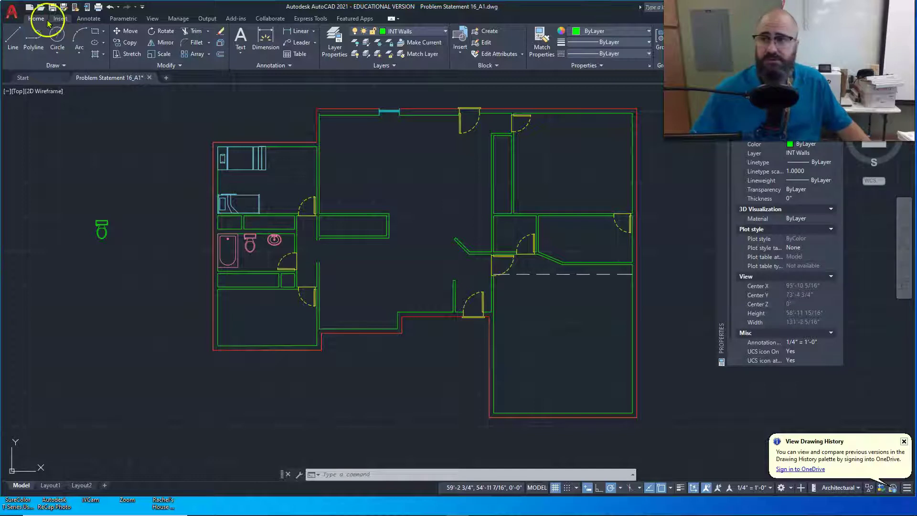
left_click(67, 21)
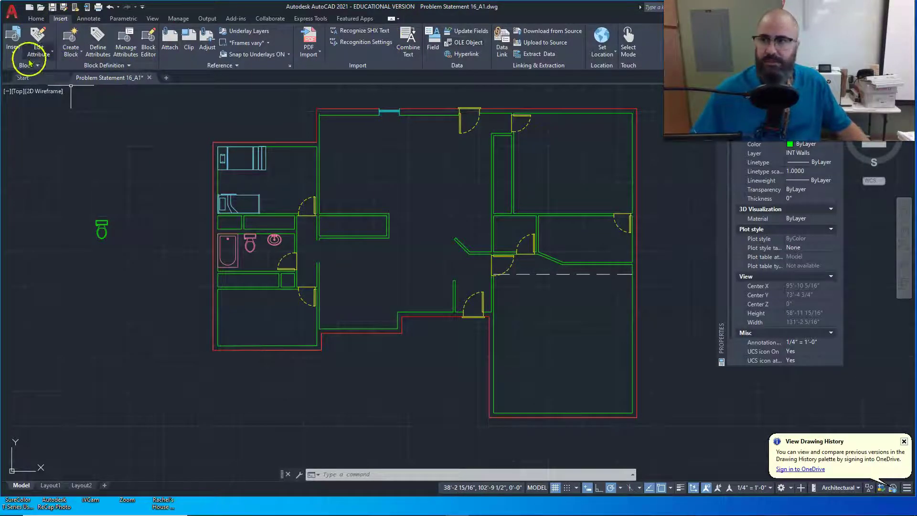
Step: Open Blocks from Libraries and arrange the palette showing 01-01-cad-blocks-net-beds.dwg bed blocks
left_click(15, 52)
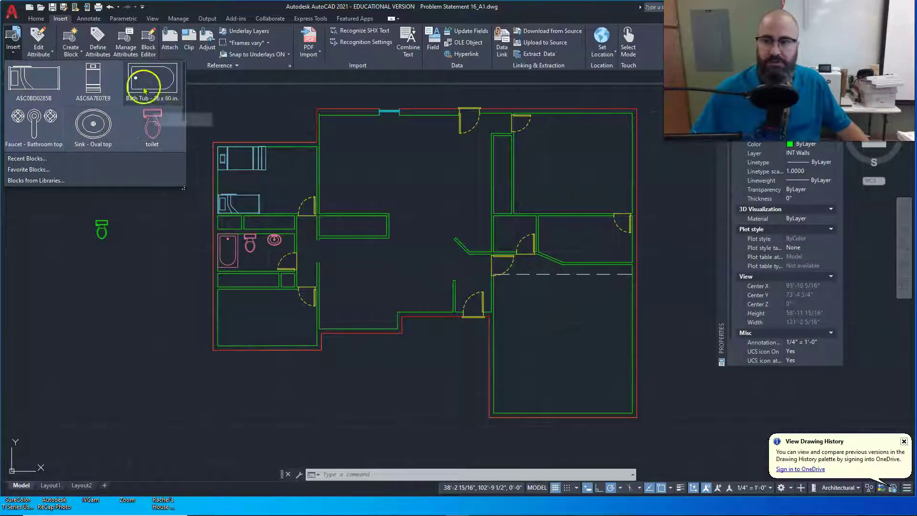
left_click(38, 180)
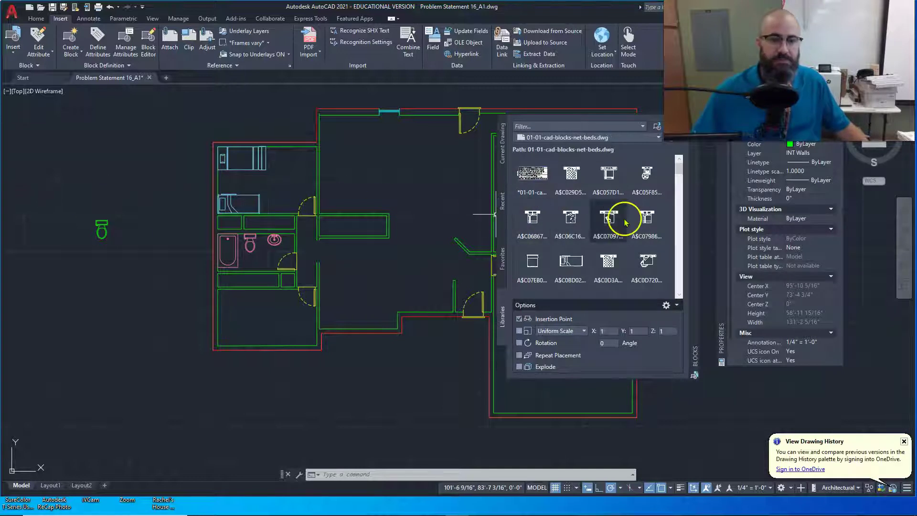
mouse_move(588, 247)
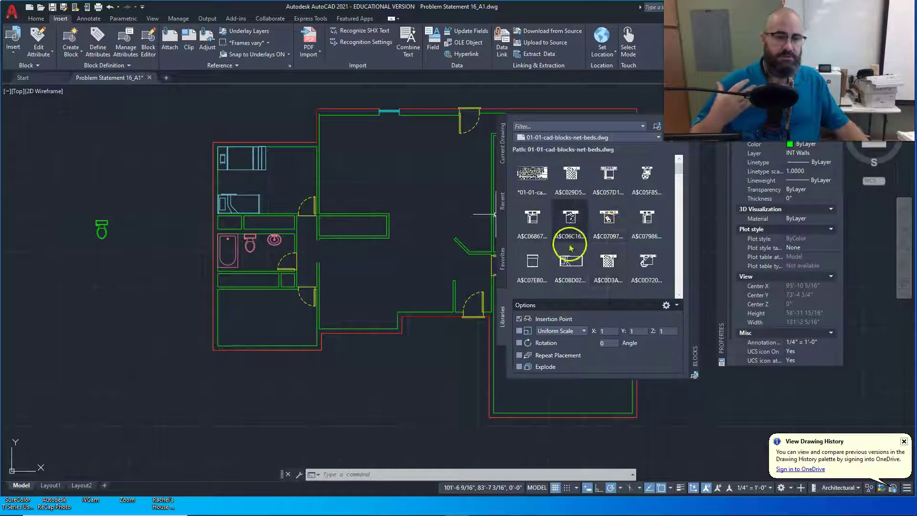
mouse_move(623, 241)
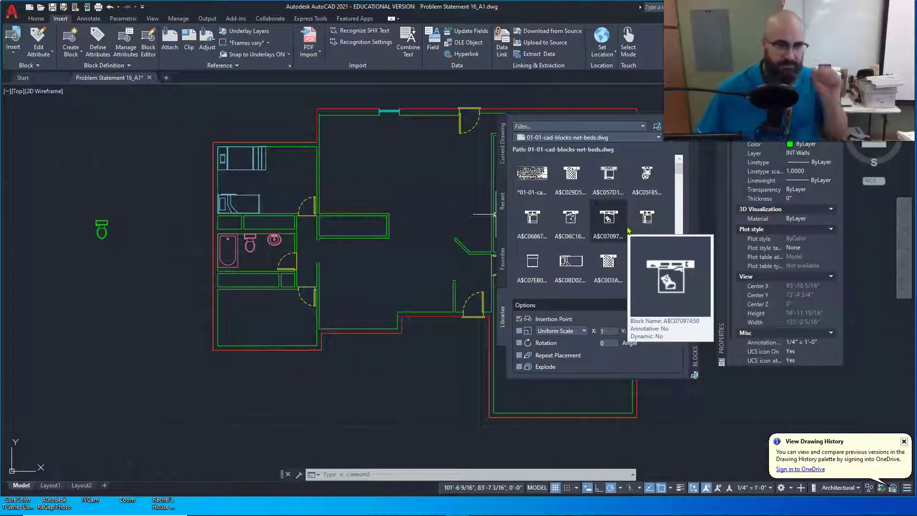
mouse_move(628, 231)
left_mouse_down()
mouse_move(608, 196)
mouse_move(605, 225)
mouse_move(538, 282)
mouse_move(581, 242)
mouse_move(612, 234)
left_mouse_up()
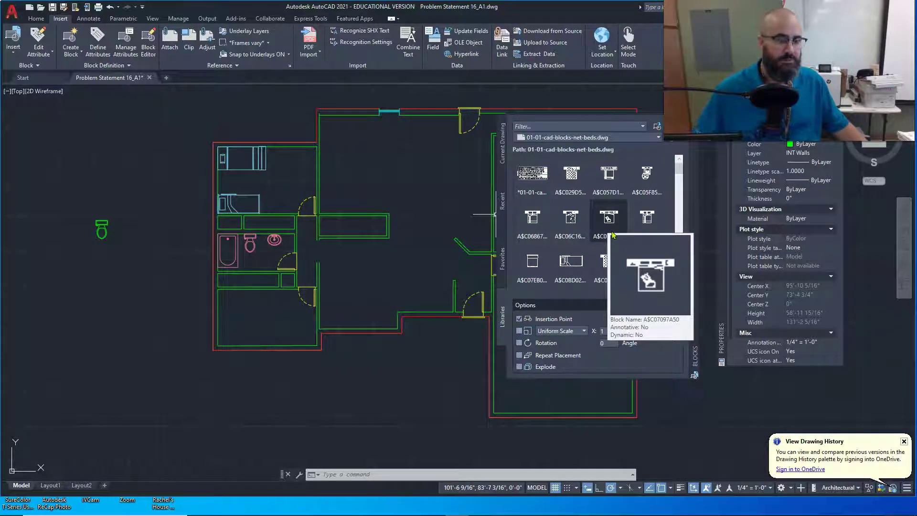
left_click_drag(613, 234, 627, 214)
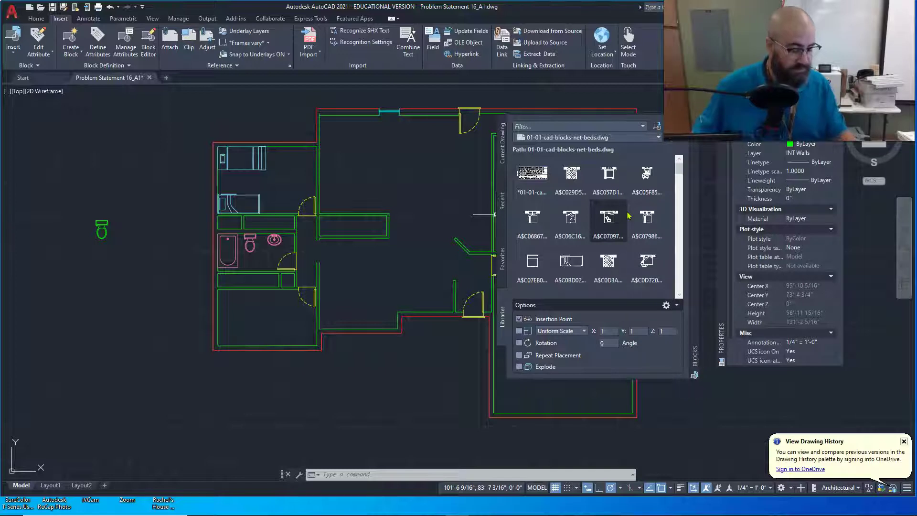
left_click_drag(629, 216, 668, 142)
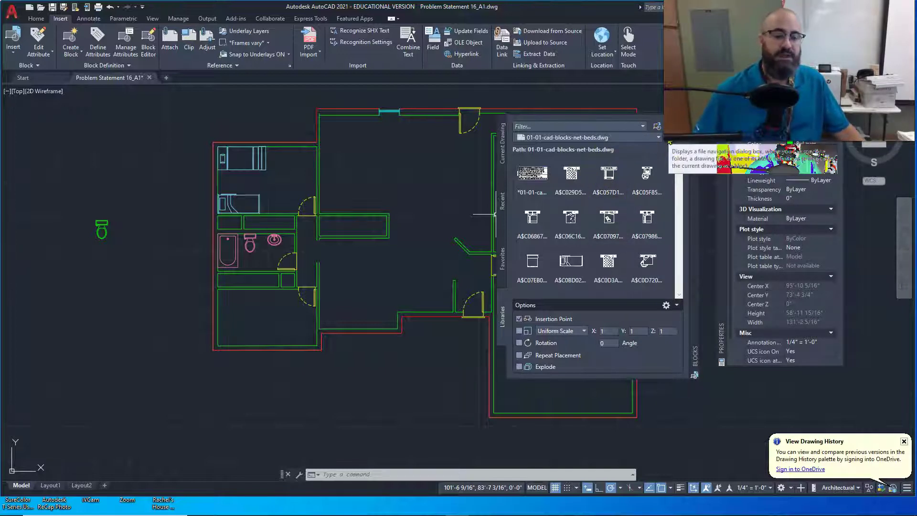
mouse_move(670, 143)
left_mouse_down()
mouse_move(648, 134)
mouse_move(658, 144)
left_mouse_up()
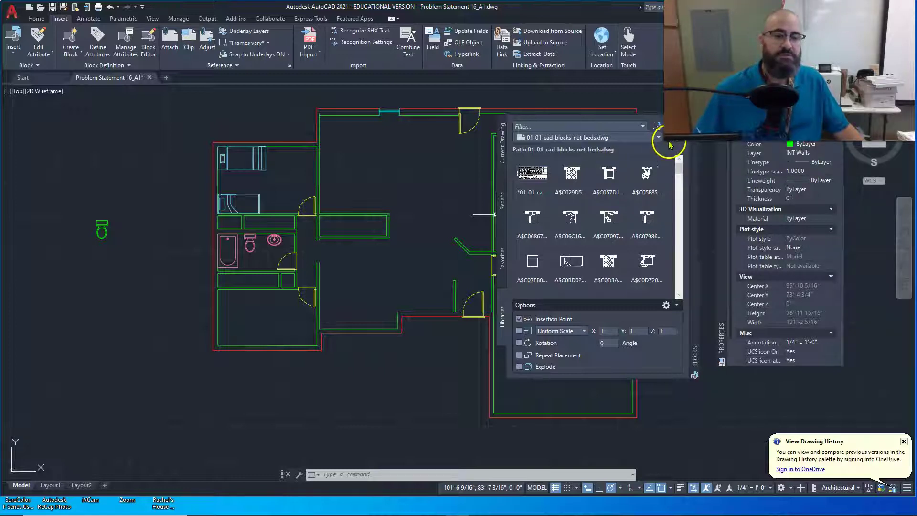
Step: Pick Bath Blocks.dwg from the library list and remove it as a missing library
left_click(658, 138)
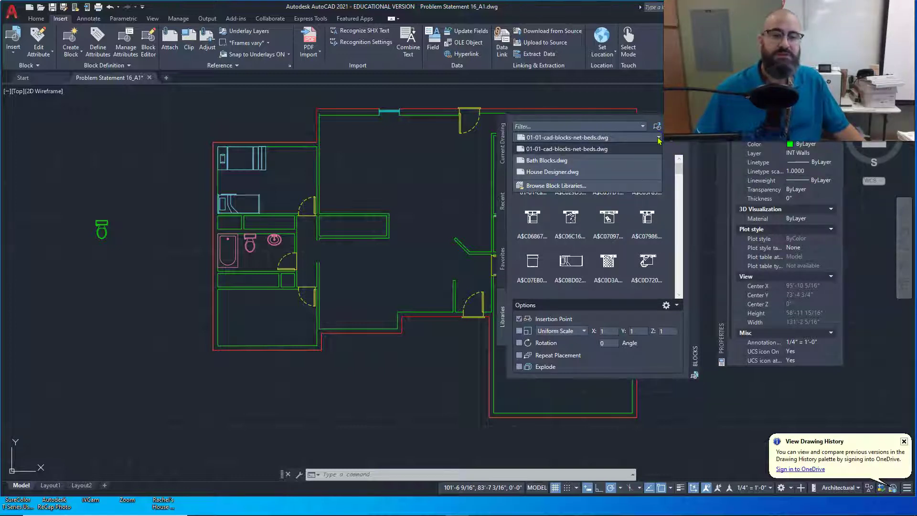
left_click(659, 138)
left_click(658, 138)
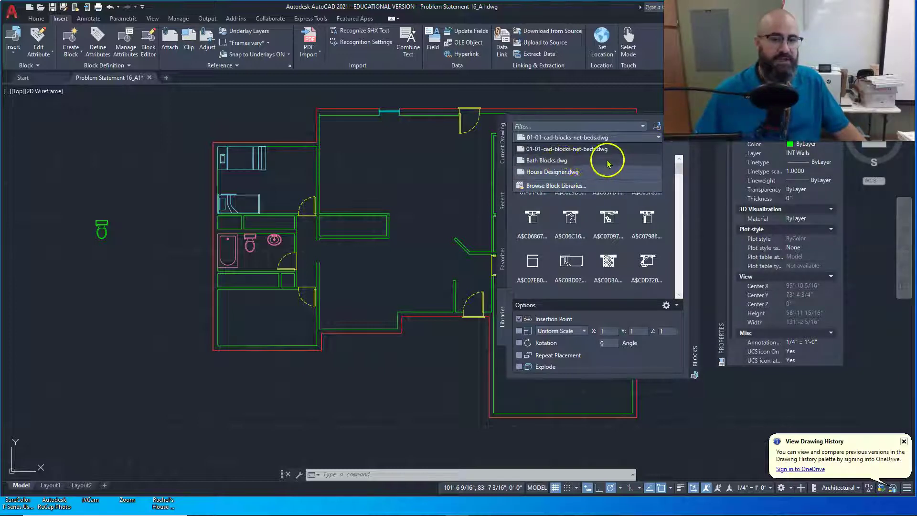
left_click(554, 150)
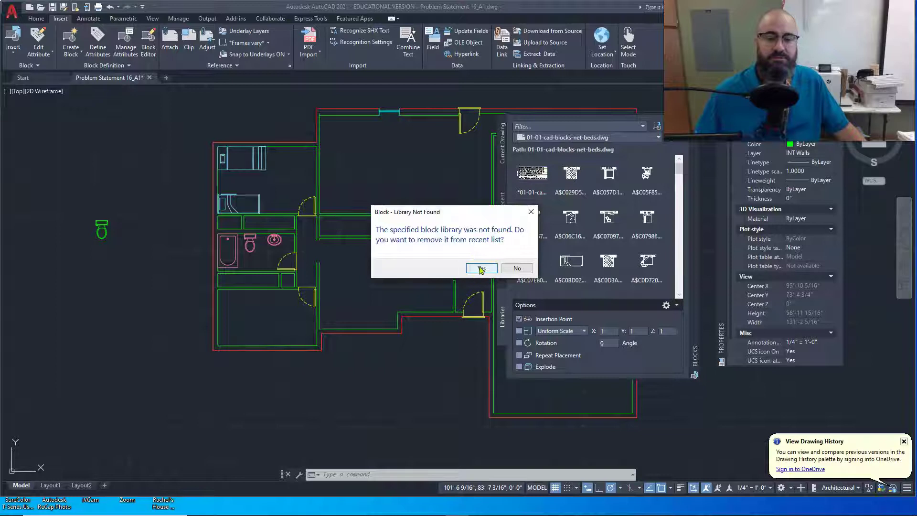
left_click(481, 269)
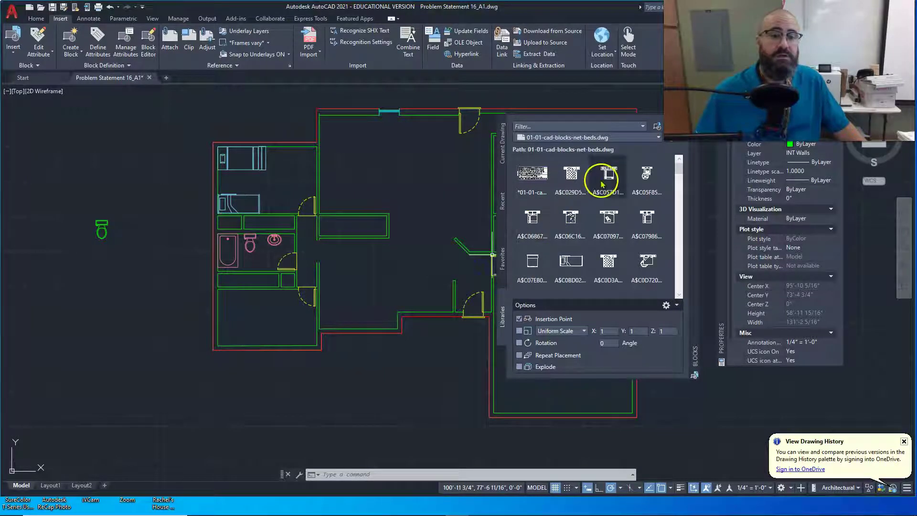
Step: Load House Designer.dwg and browse its door, faucet, sink, toilet and window blocks
left_click(657, 138)
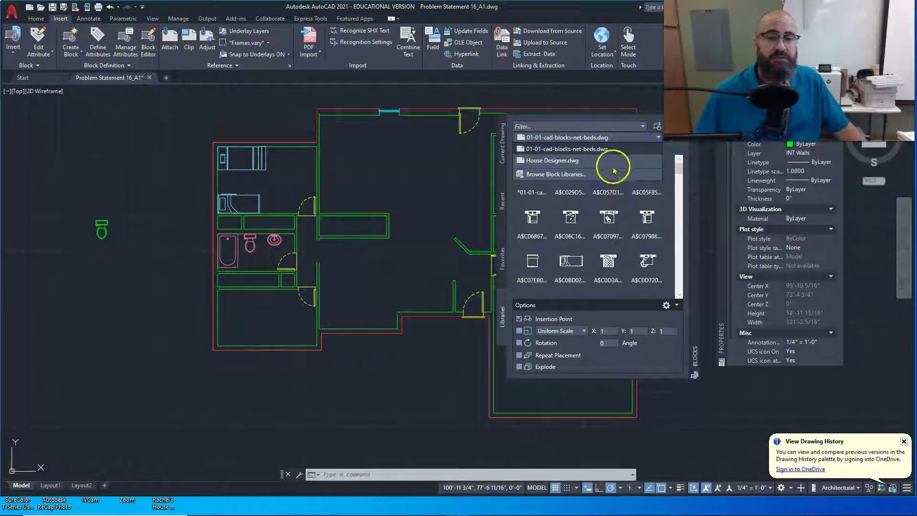
left_click(568, 161)
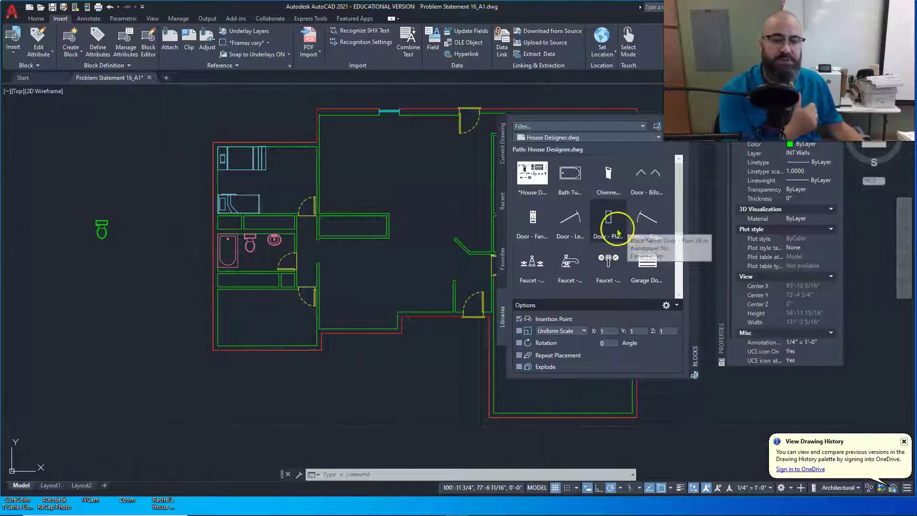
scroll(621, 239, "down", 1)
scroll(611, 224, "down", 1)
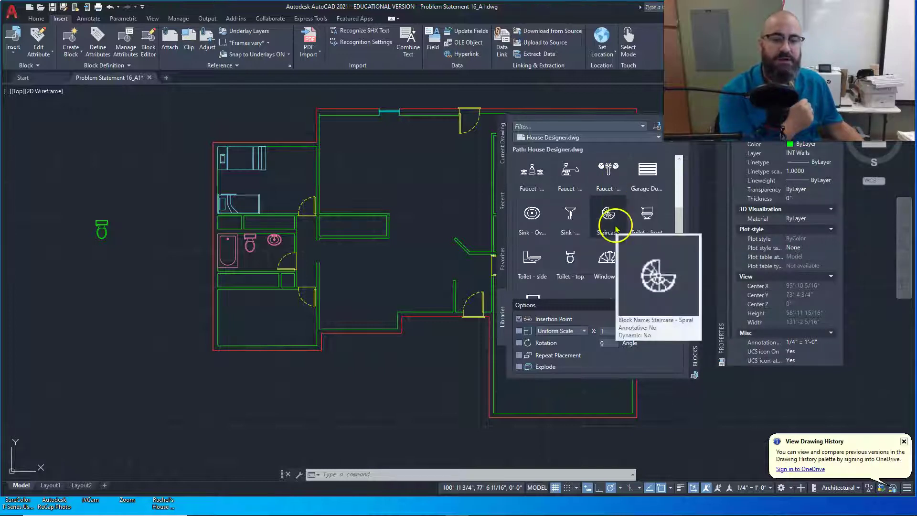
scroll(605, 224, "down", 1)
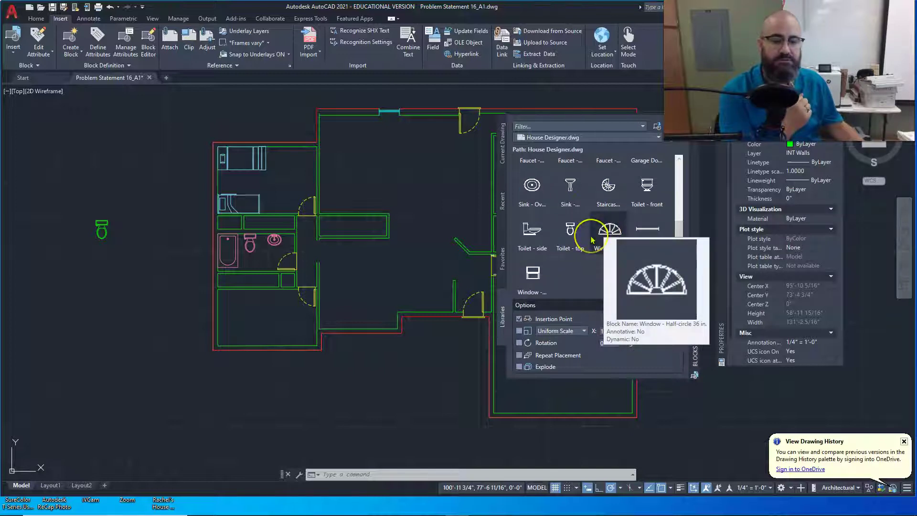
scroll(602, 235, "up", 3)
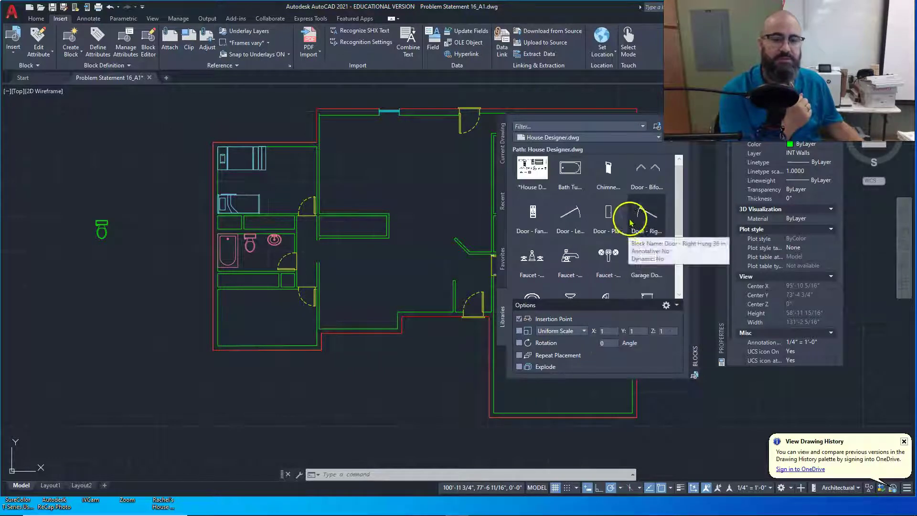
Step: Choose Browse Block Libraries from the Blocks palette's library list
scroll(617, 220, "up", 1)
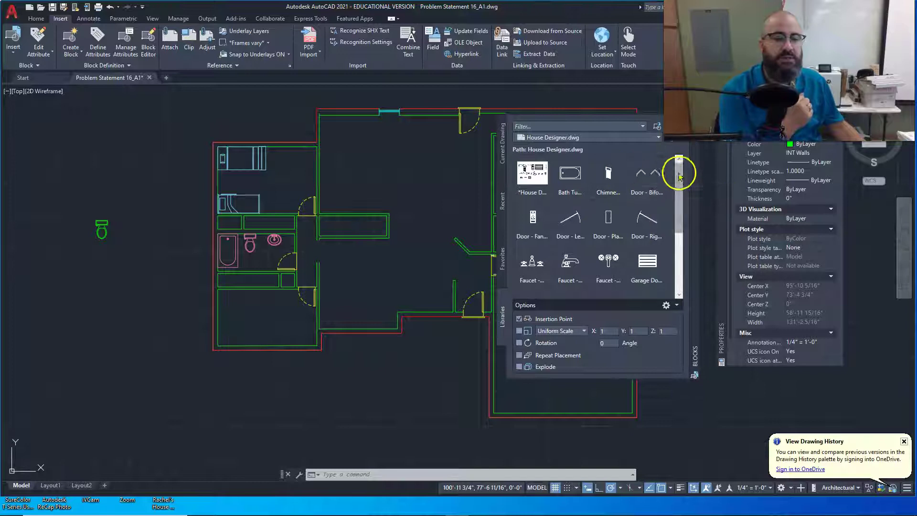
left_click(659, 138)
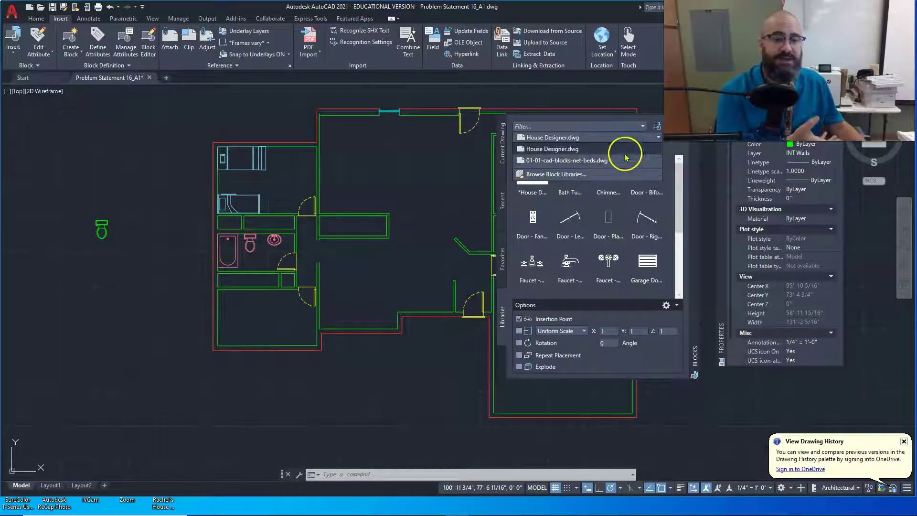
left_click(655, 138)
left_click(654, 139)
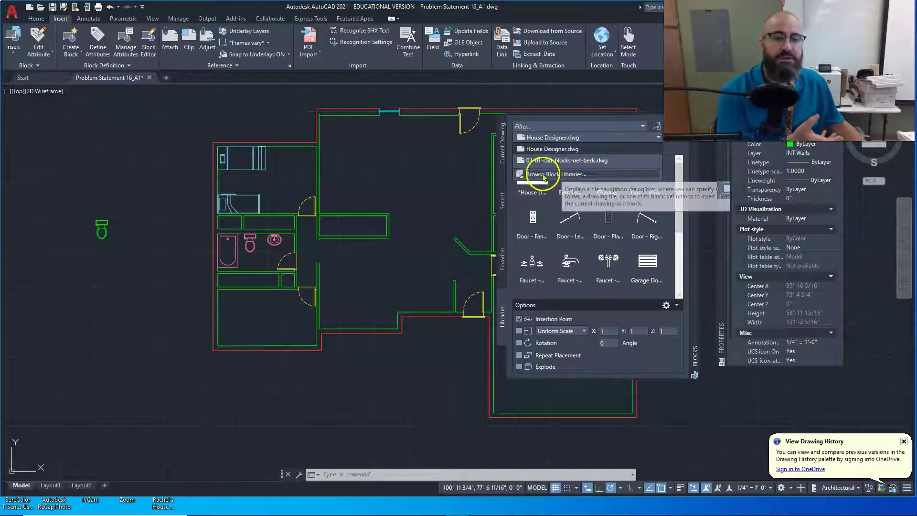
left_click(562, 175)
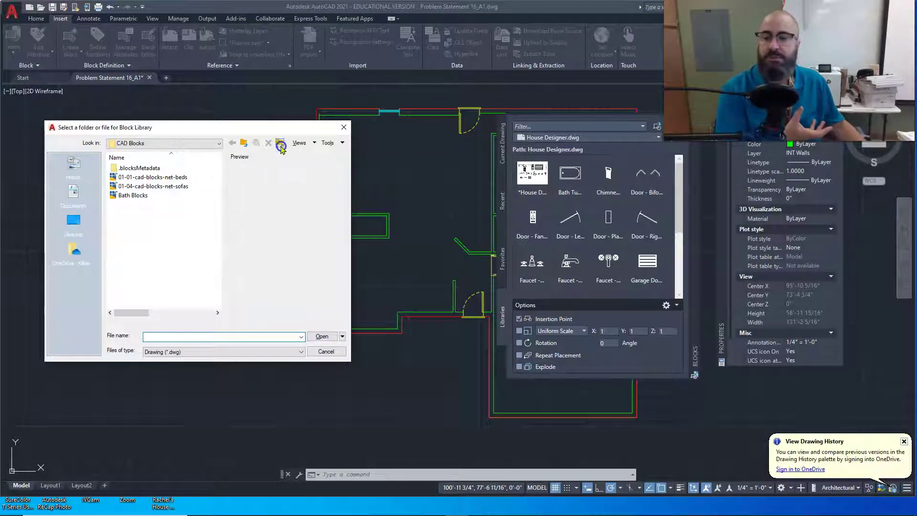
Step: Load Bath Blocks.dwg from Documents\CAD Blocks as the block library
left_click(242, 143)
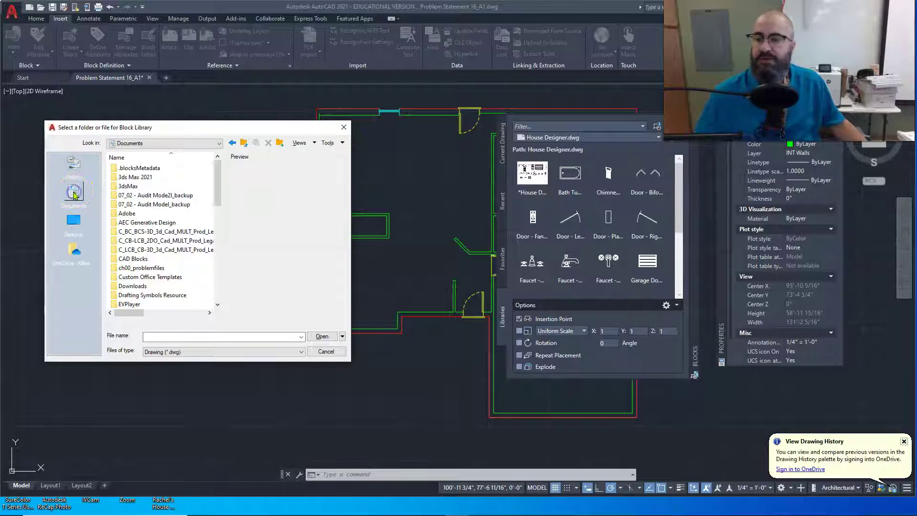
scroll(186, 200, "down", 2)
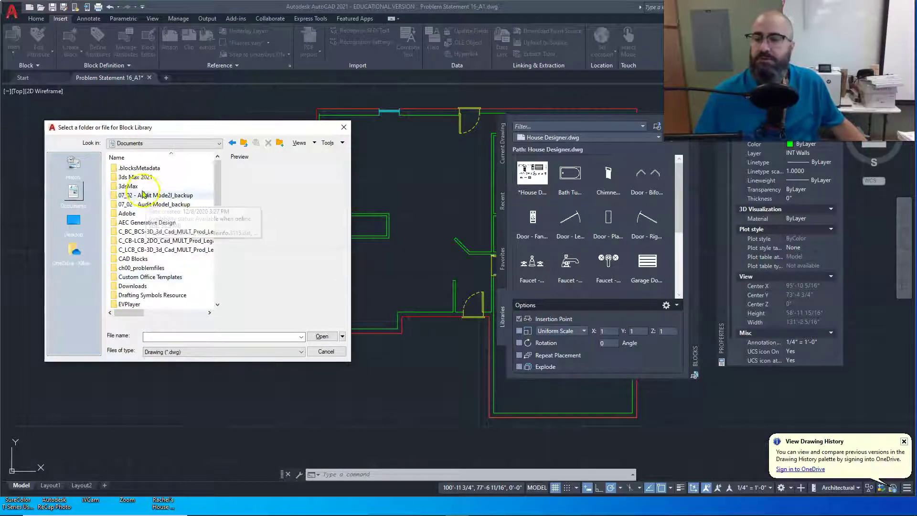
scroll(144, 199, "down", 1)
scroll(143, 198, "up", 3)
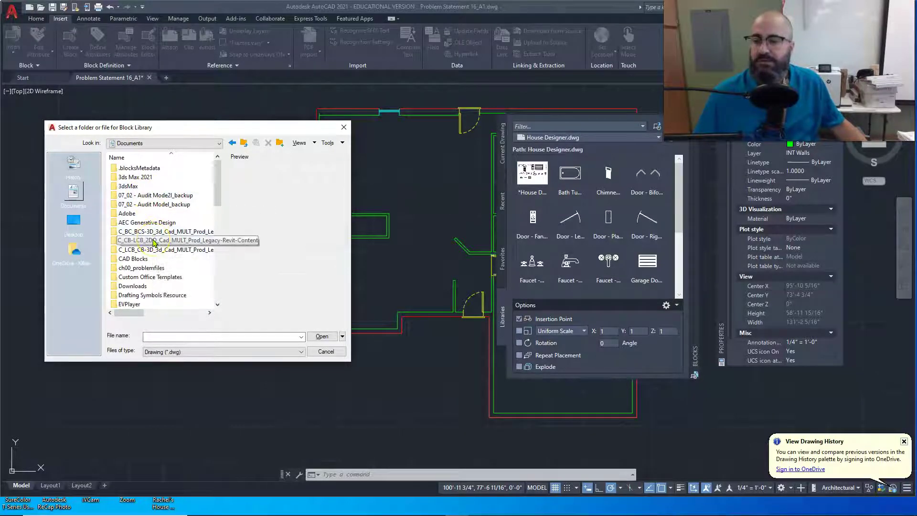
scroll(154, 244, "down", 1)
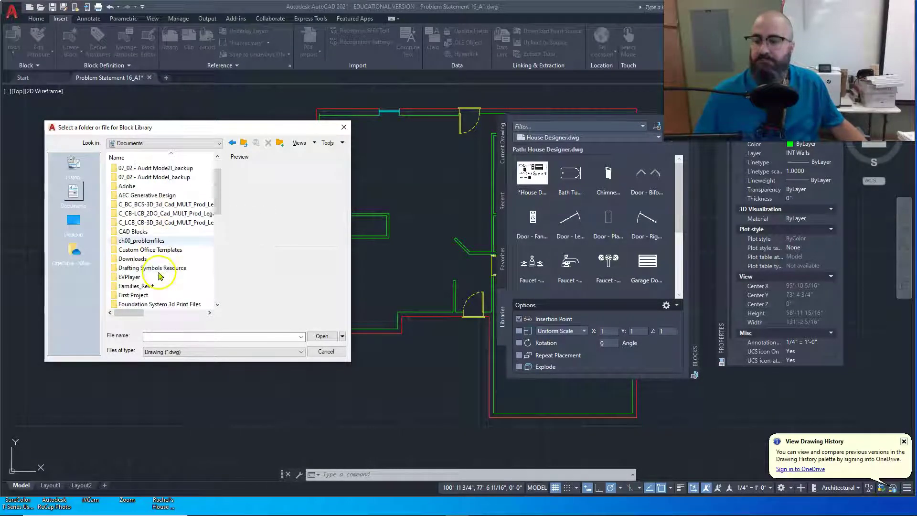
double_click(145, 232)
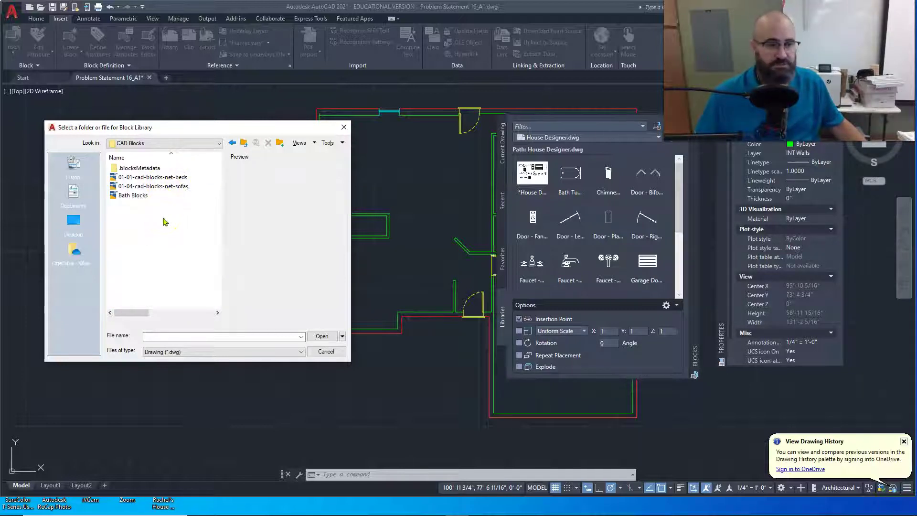
left_click(151, 197)
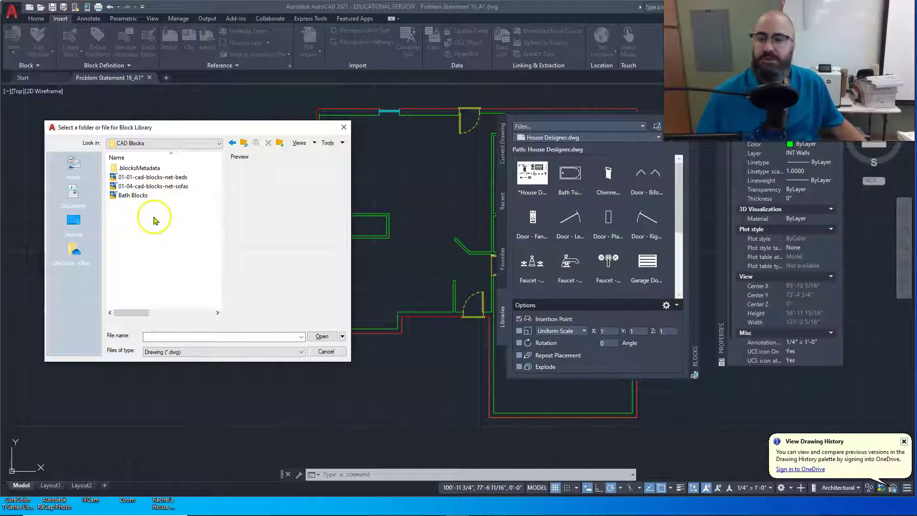
left_click(139, 200)
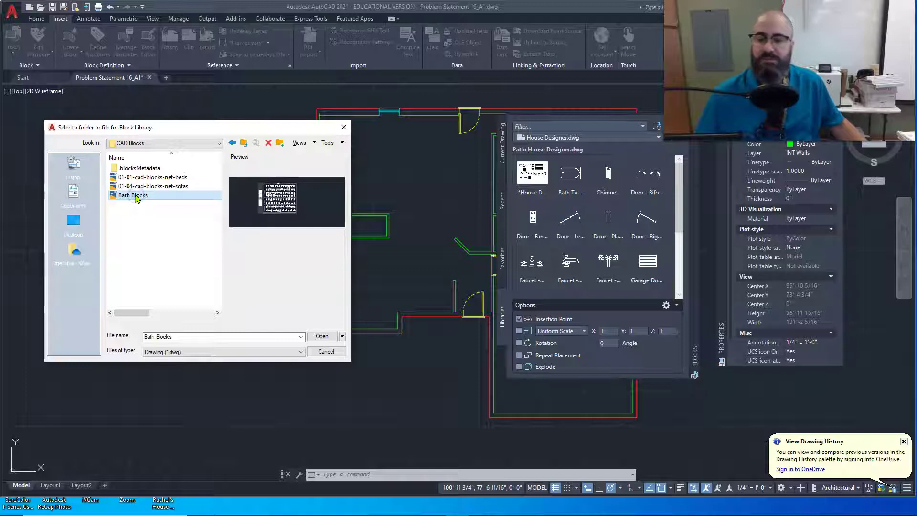
left_click(315, 342)
left_click(322, 338)
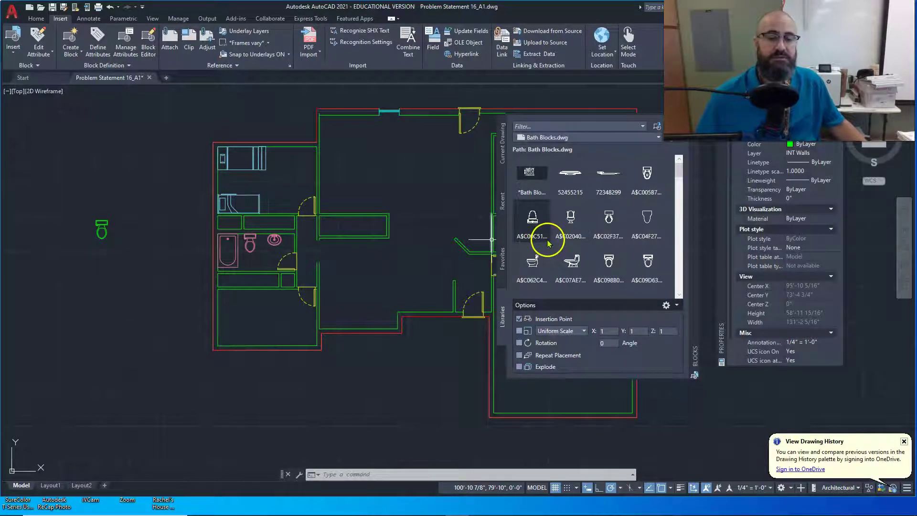
Step: Zoom into the bathroom's tub, toilet and sink and scroll through the Bath Blocks toilet thumbnails
scroll(296, 249, "up", 6)
mouse_move(271, 263)
middle_mouse_down()
mouse_move(436, 262)
mouse_move(396, 302)
middle_mouse_up()
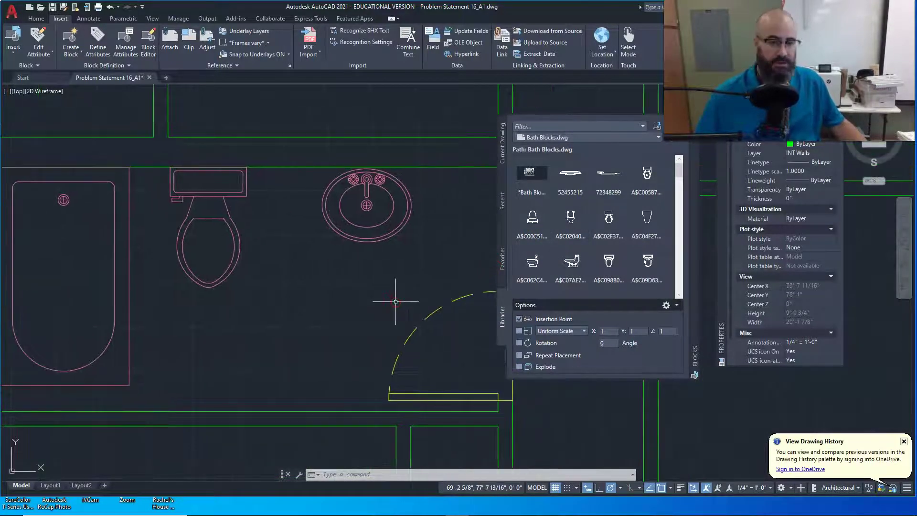
scroll(597, 242, "down", 4)
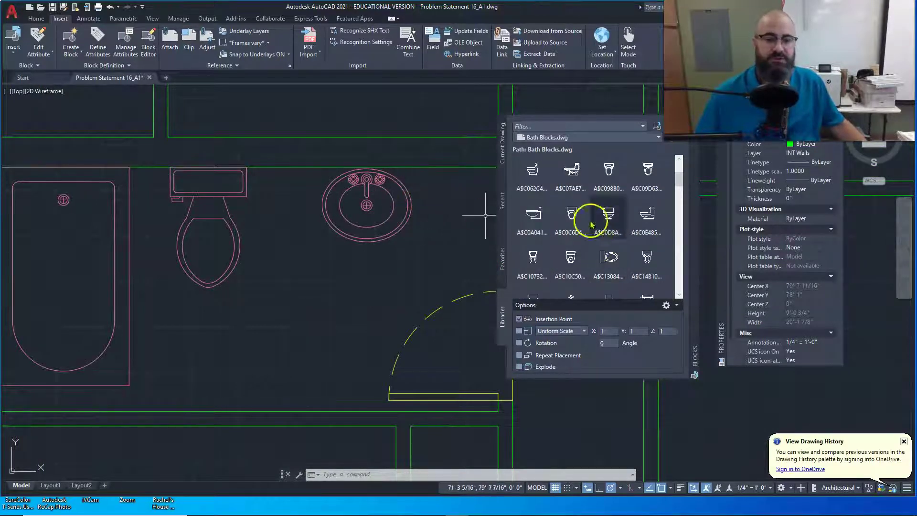
scroll(597, 219, "down", 3)
scroll(589, 200, "down", 3)
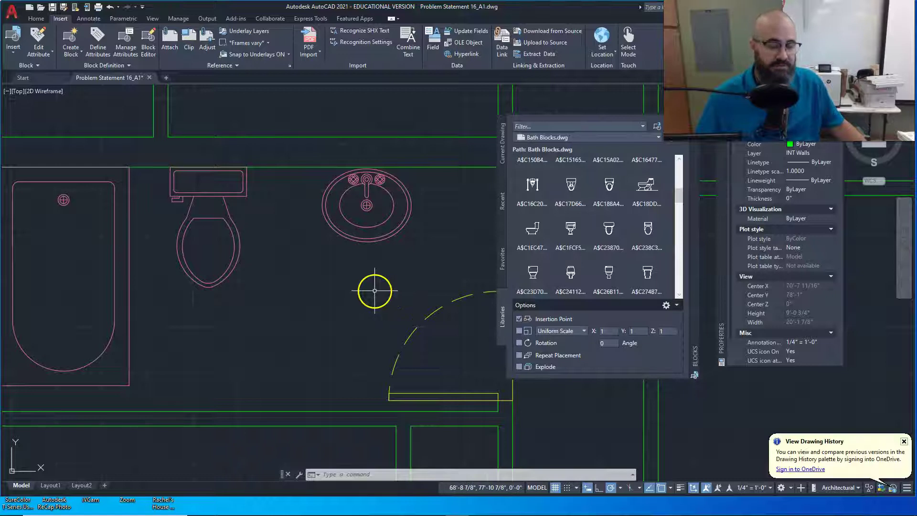
scroll(569, 227, "down", 3)
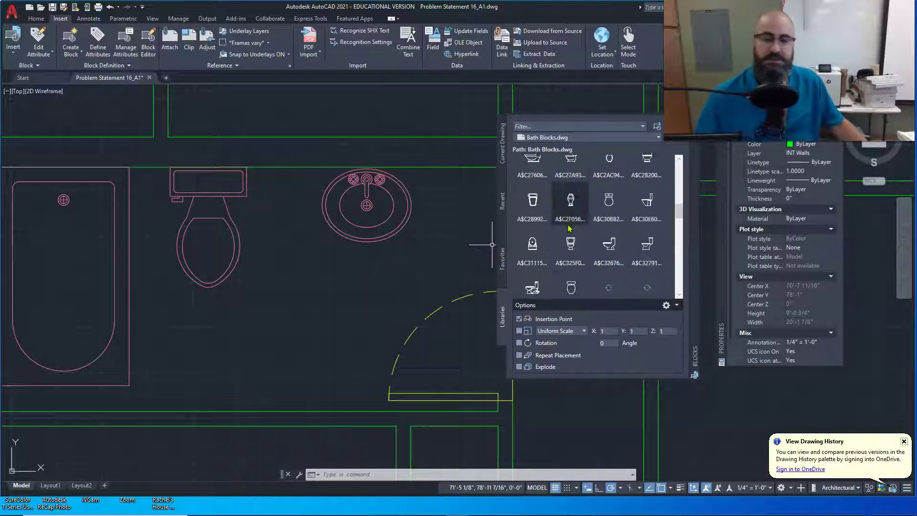
scroll(570, 228, "down", 2)
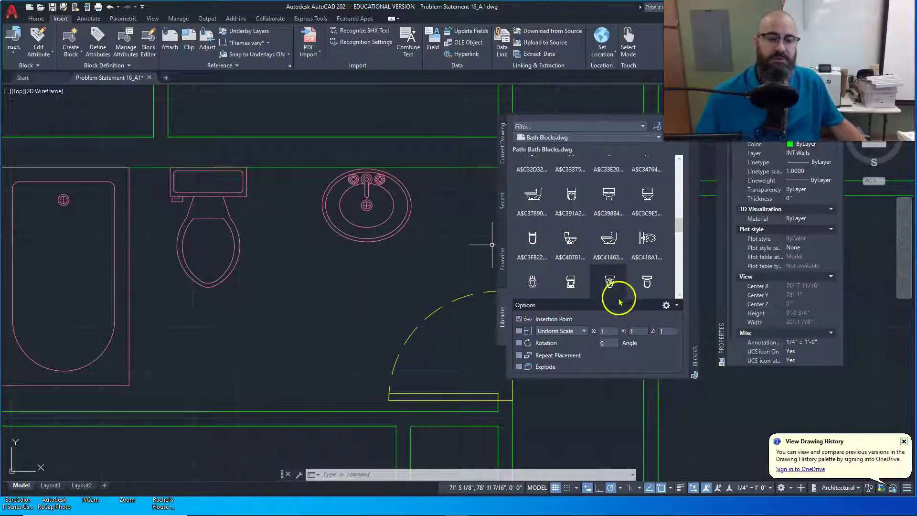
scroll(582, 260, "down", 1)
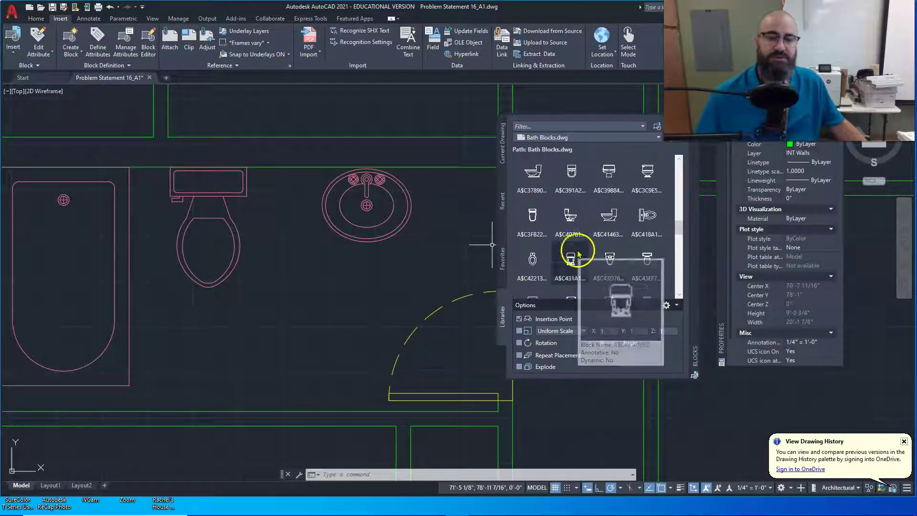
mouse_move(595, 252)
scroll(592, 256, "up", 4)
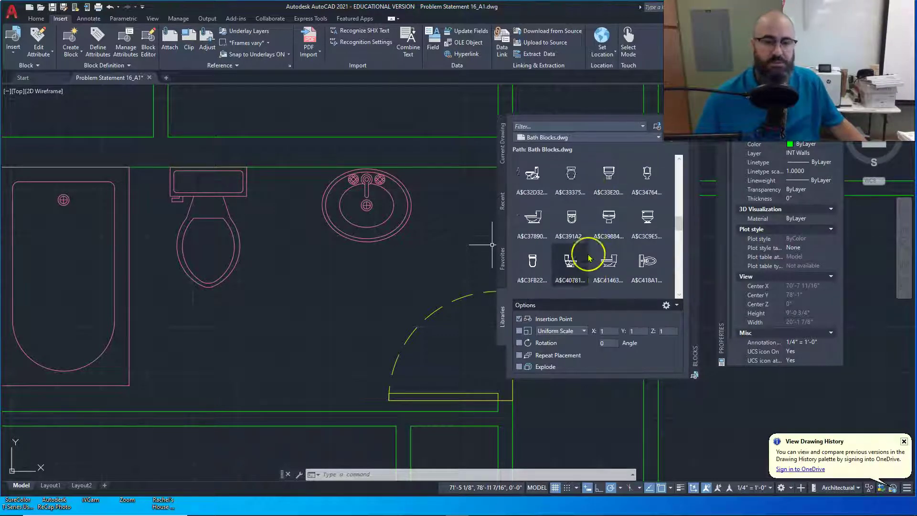
scroll(592, 250, "up", 2)
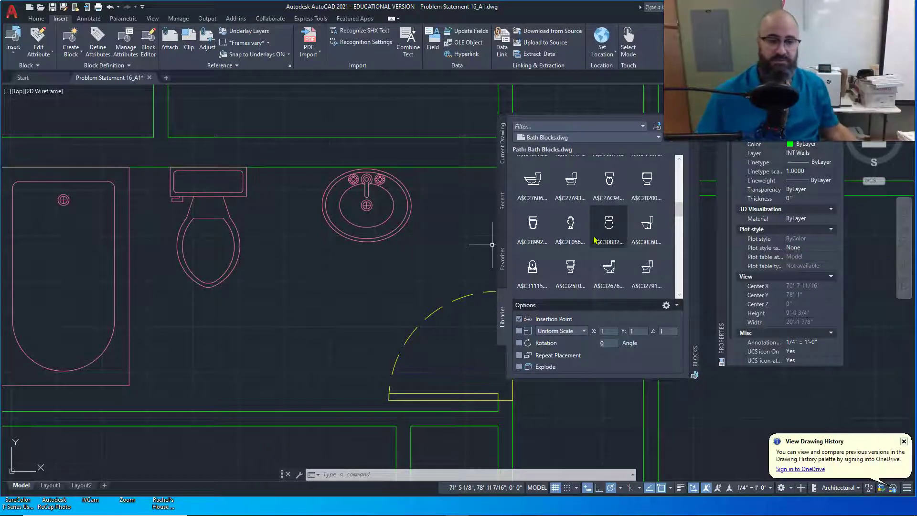
Step: Place the A$C31115 toilet block in the bathroom beside the sink
left_click_drag(604, 263, 287, 343)
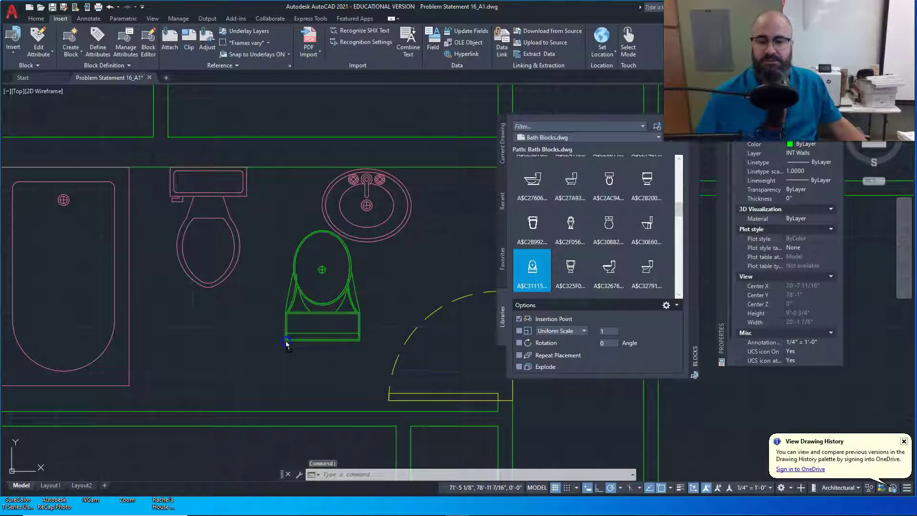
left_click(318, 381)
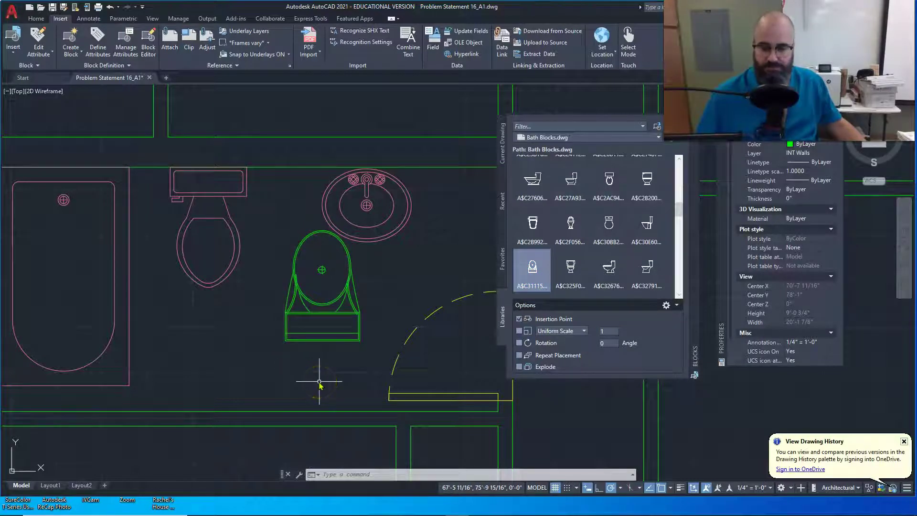
left_click(407, 276)
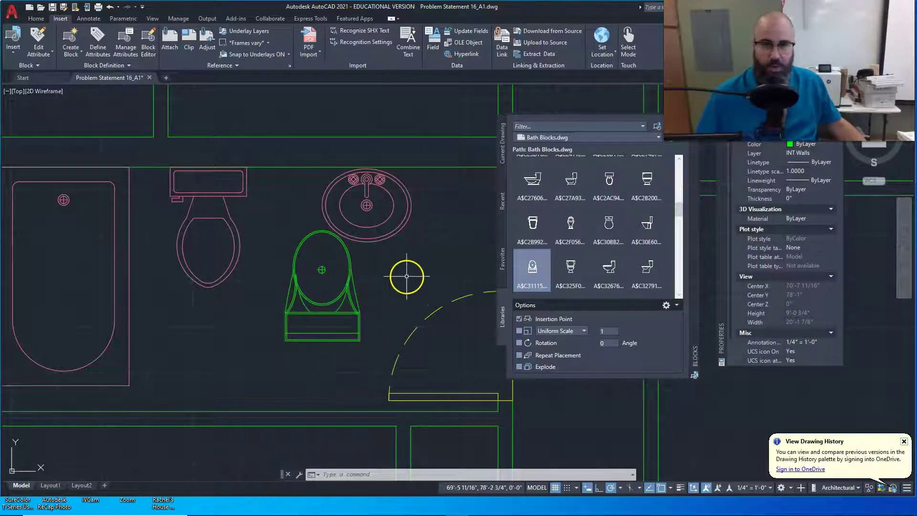
Step: Put the new toilet block on the Plbg Fix layer
left_click(353, 281)
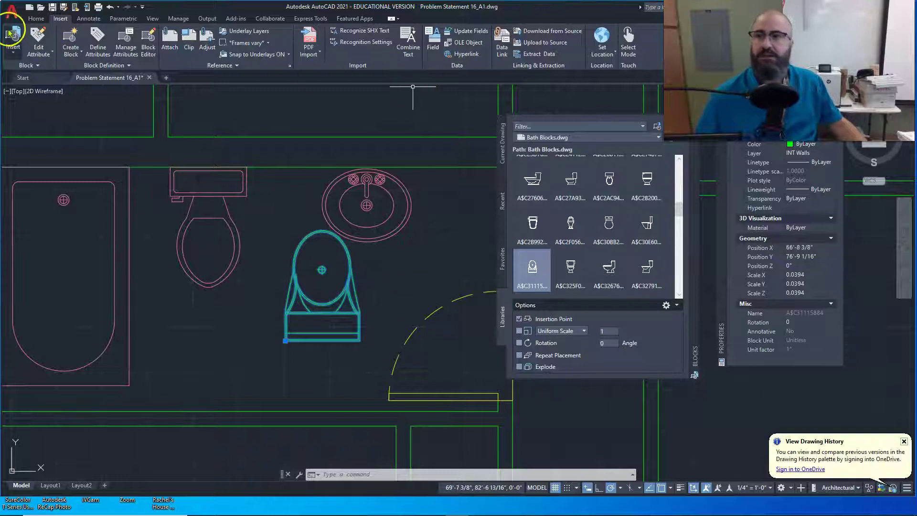
left_click(36, 19)
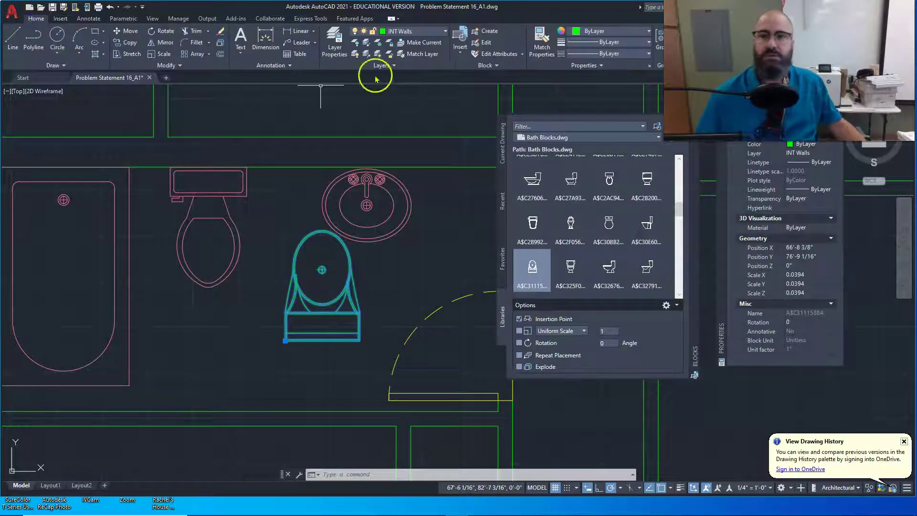
left_click(444, 32)
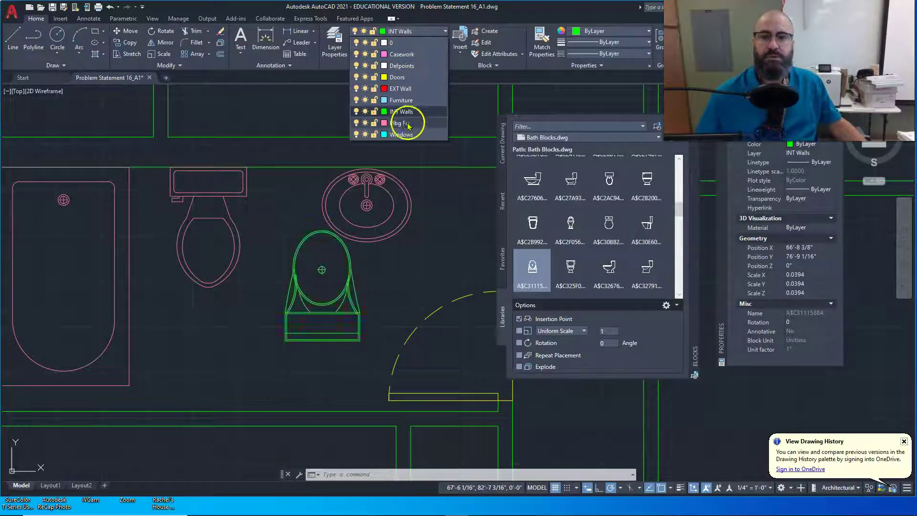
left_click(406, 124)
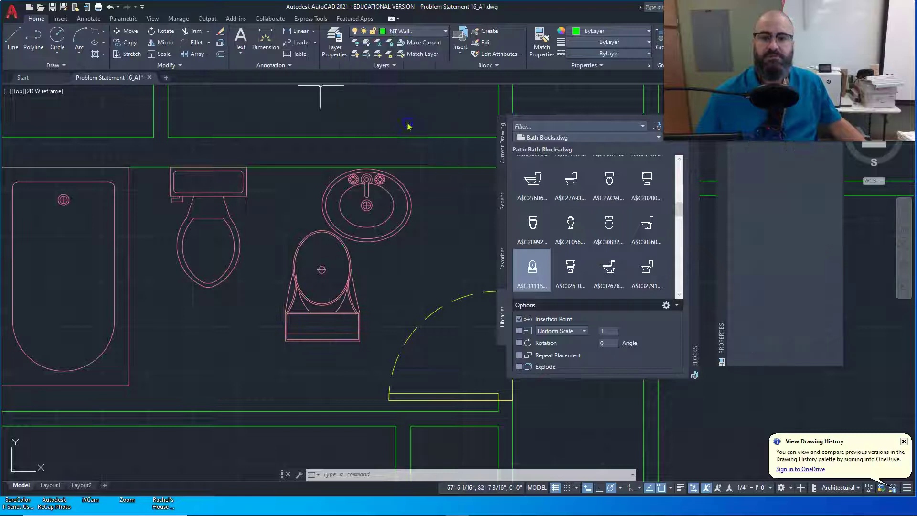
left_click(437, 272)
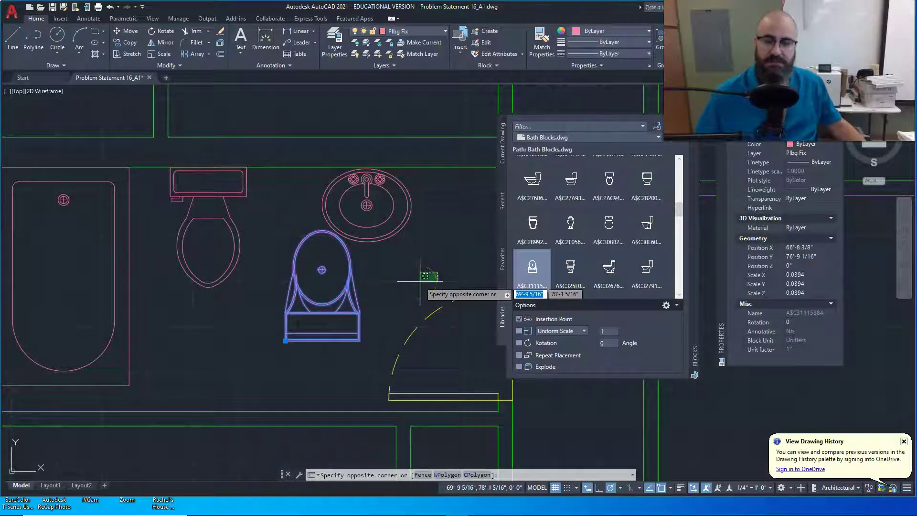
right_click(420, 285)
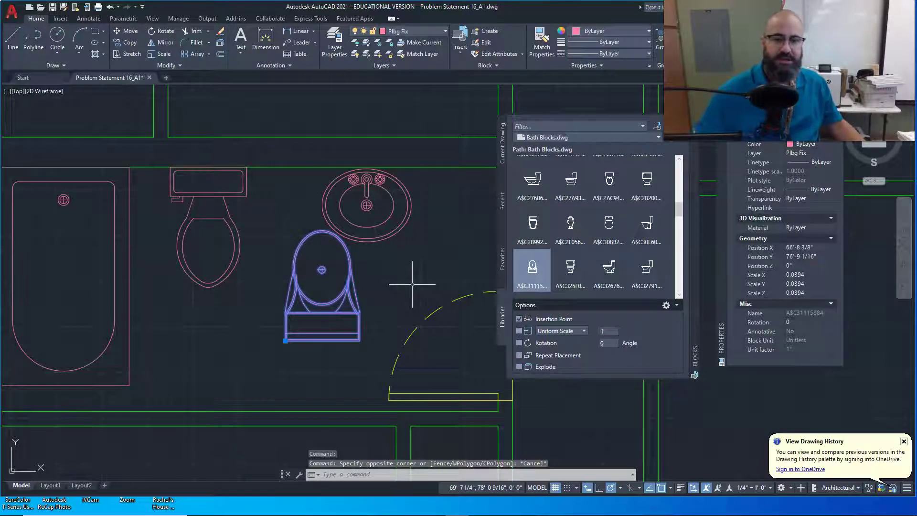
scroll(413, 284, "down", 5)
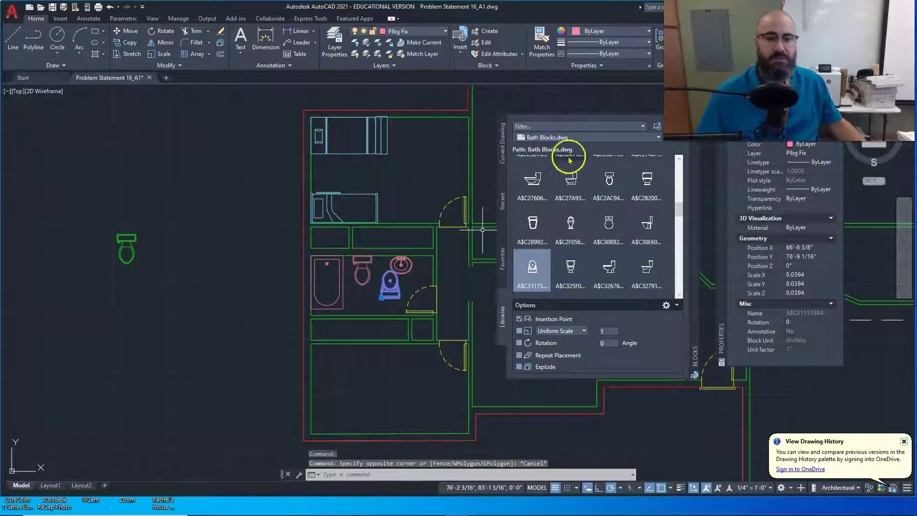
Step: Switch the Blocks library to 01-01-cad-blocks-net-beds.dwg and choose a bed block to insert
left_click(655, 136)
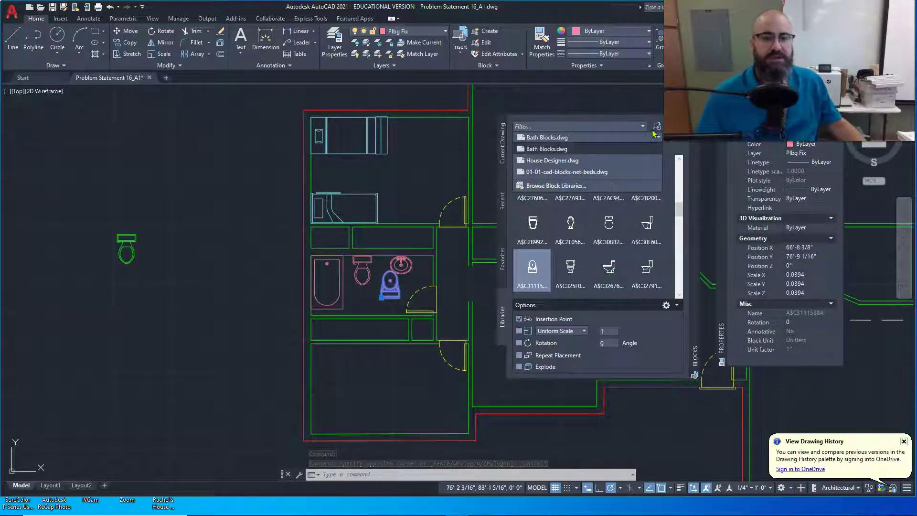
left_click(578, 172)
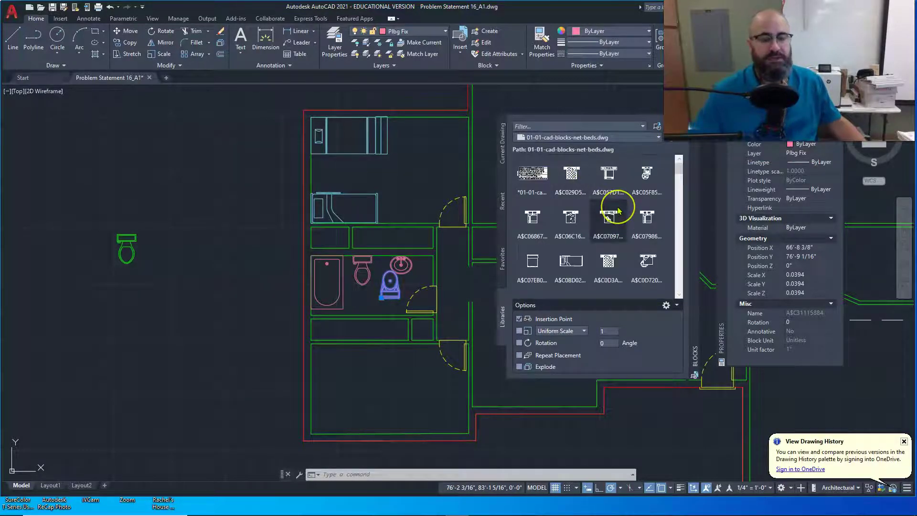
mouse_move(619, 211)
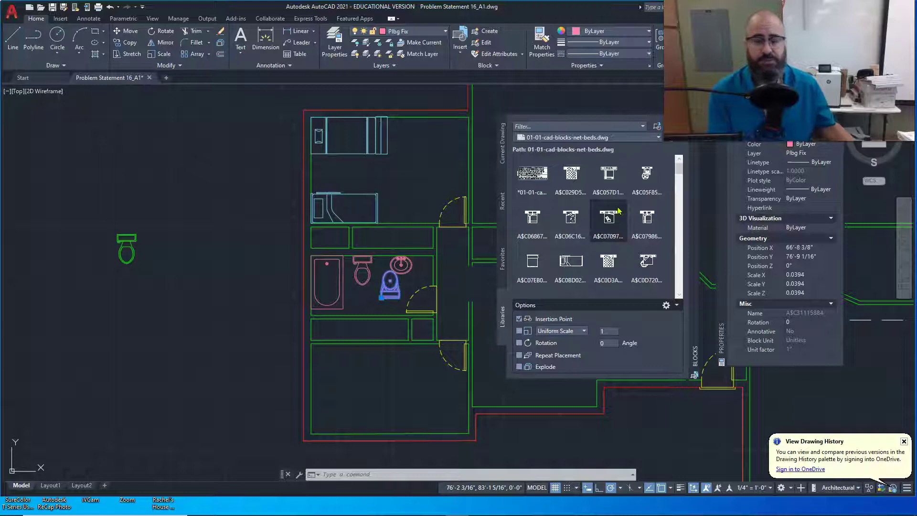
left_click(579, 248)
scroll(578, 249, "down", 1)
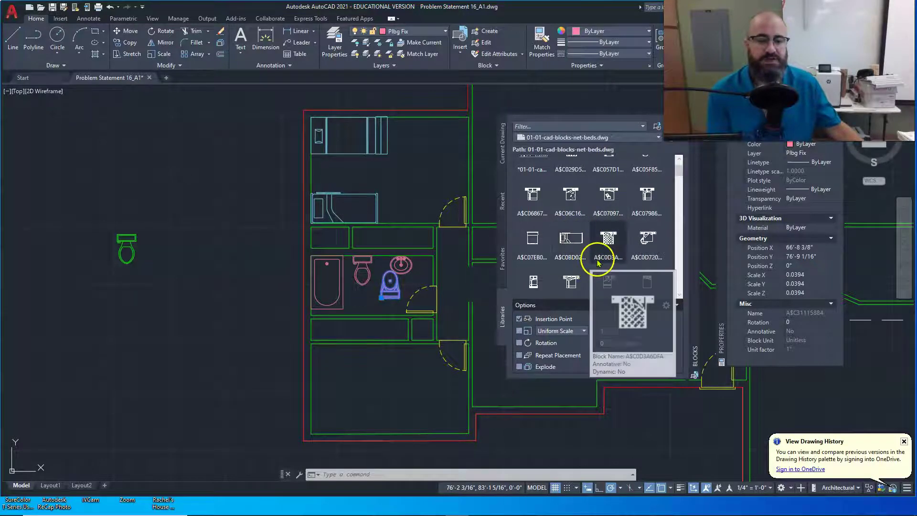
left_click(575, 243)
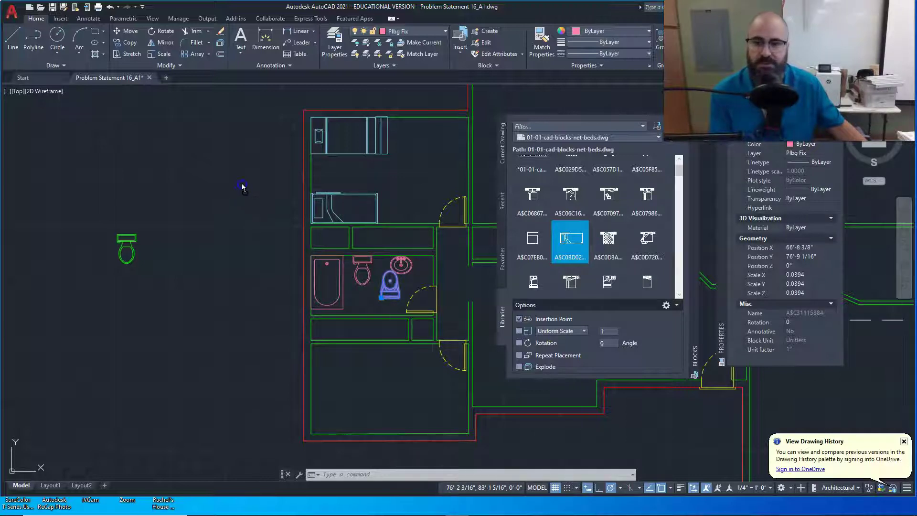
Step: Place the bed block left of the plan, scale it up from its corner, then go to the browser
key("Escape")
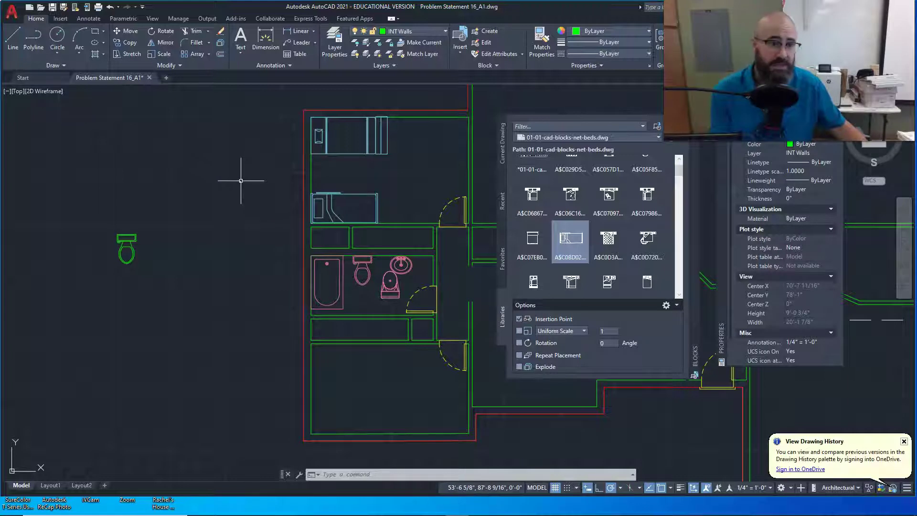
left_click(241, 180)
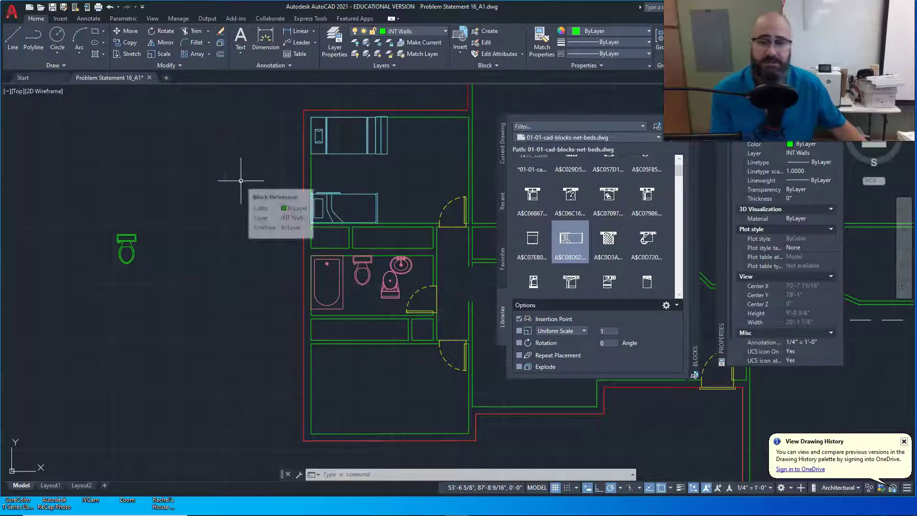
left_click(162, 54)
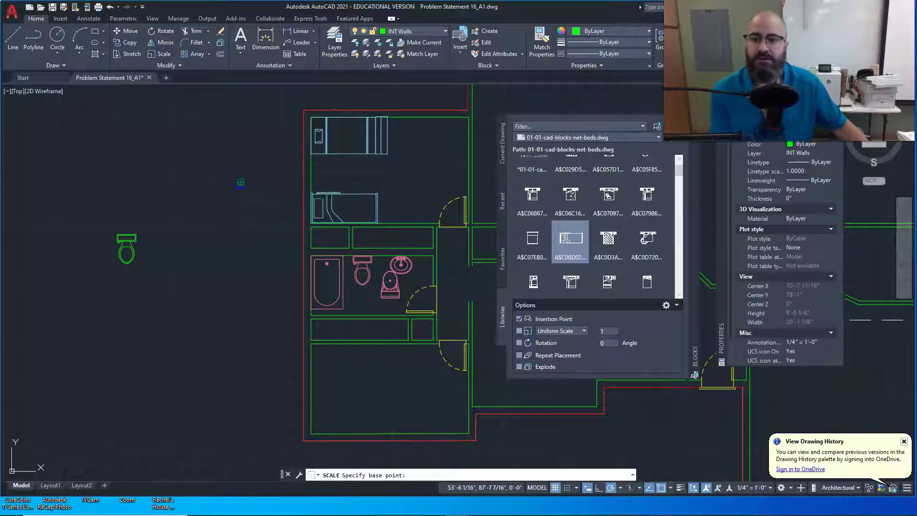
left_click(241, 181)
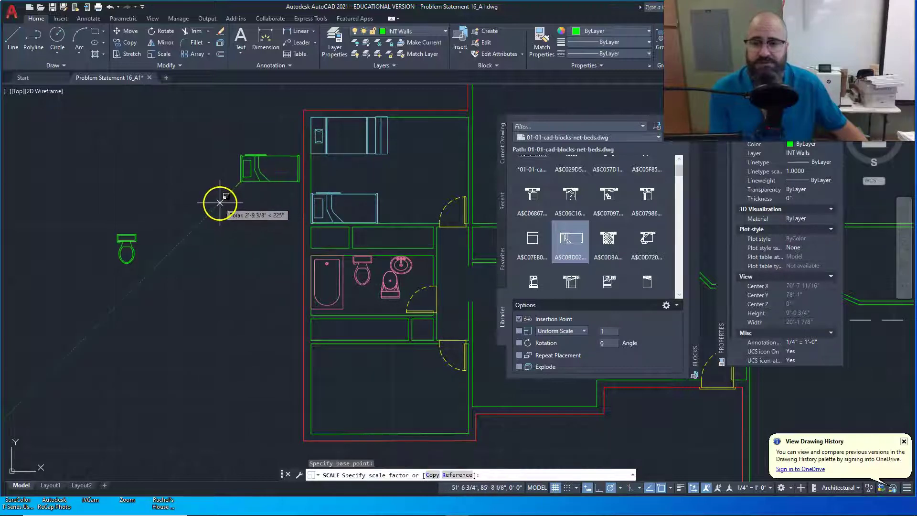
left_click(220, 202)
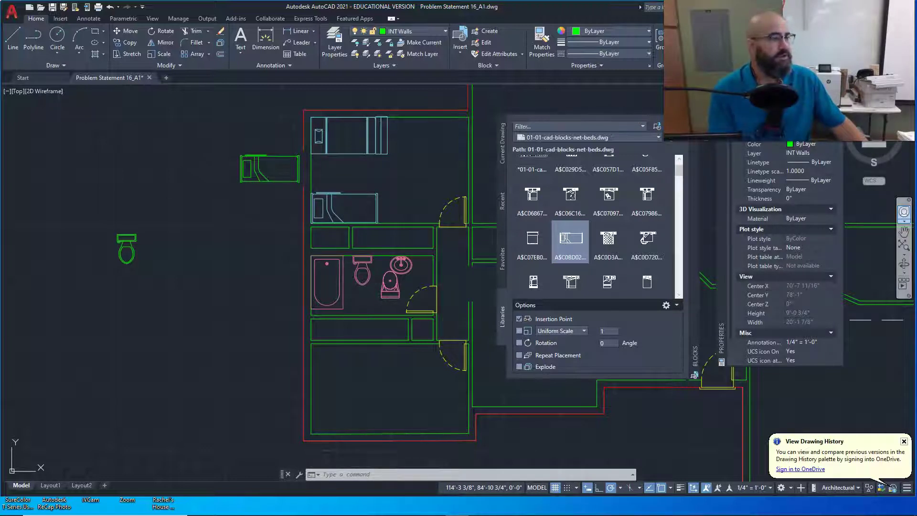
key("alt+Tab")
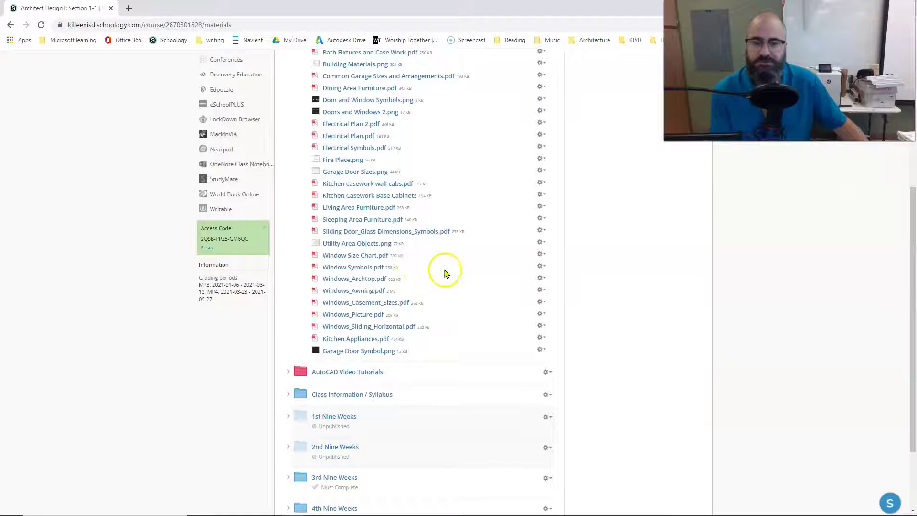
Step: Open Sleeping Area Furniture.pdf in Schoology to check the bed sizes
left_click_drag(444, 272, 409, 170)
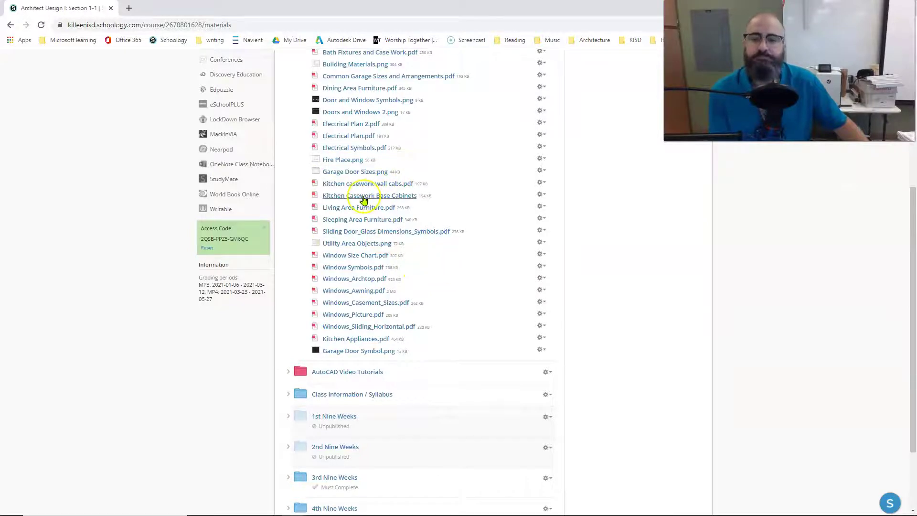
left_click_drag(371, 216, 362, 224)
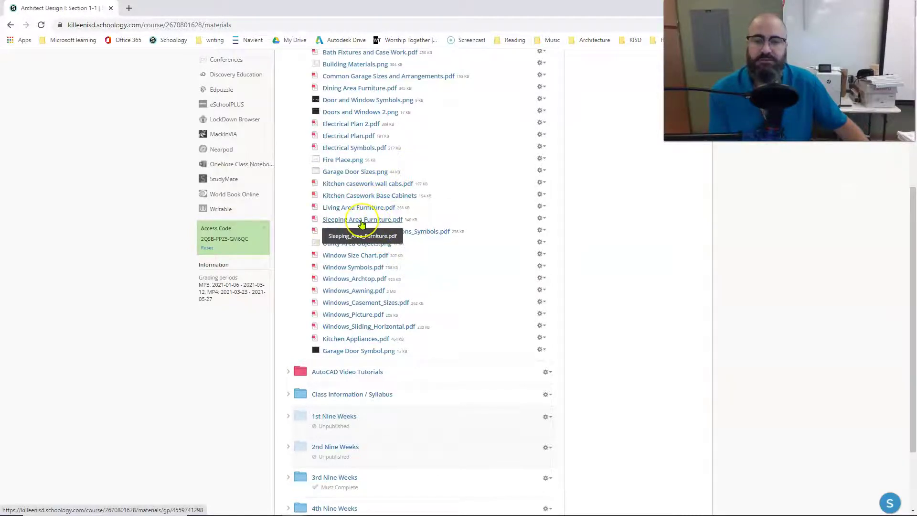
left_click(361, 222)
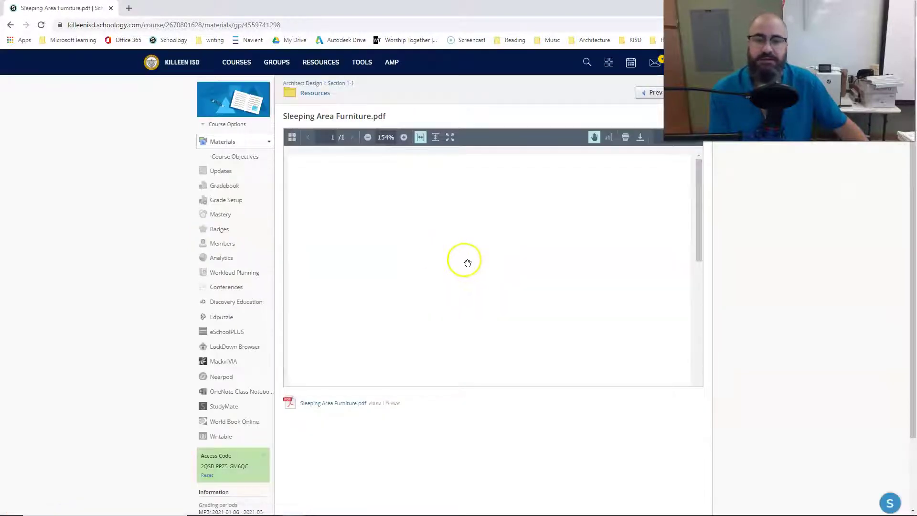
scroll(468, 264, "down", 3)
scroll(408, 260, "up", 1)
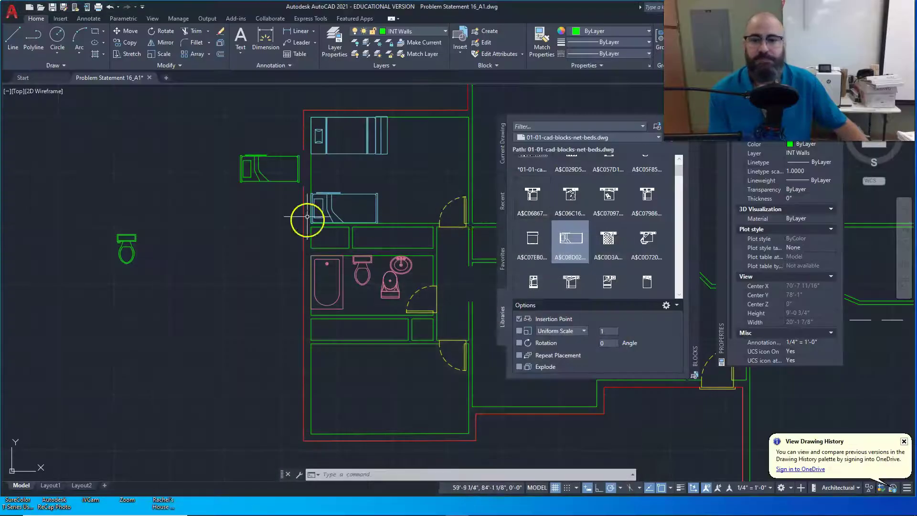
Step: Place the bed block and draw an 80 by 39 inch rectangle left of the floor plan
middle_click_drag(272, 163, 256, 199)
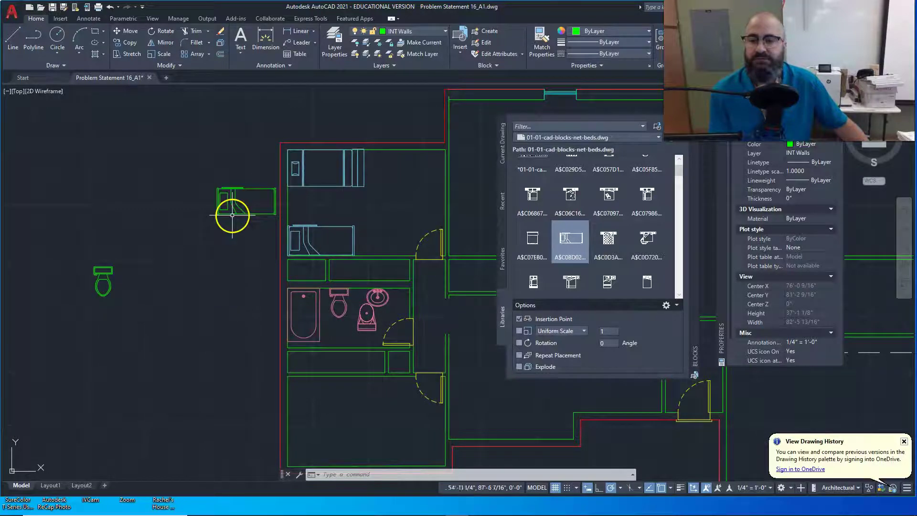
left_click(232, 215)
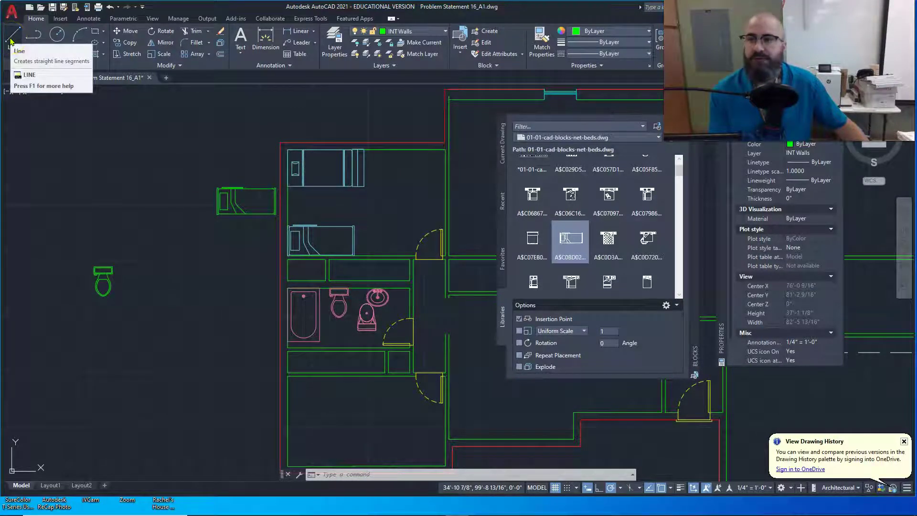
left_click(95, 31)
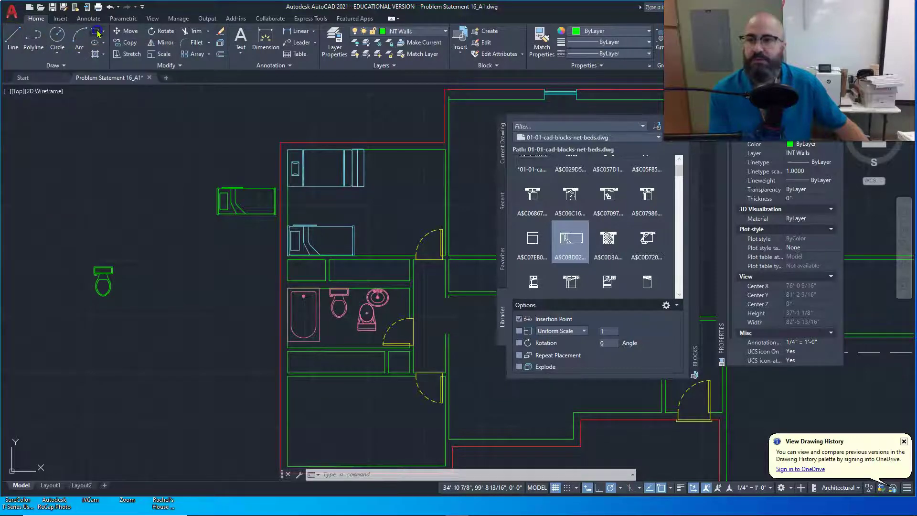
left_click(85, 149)
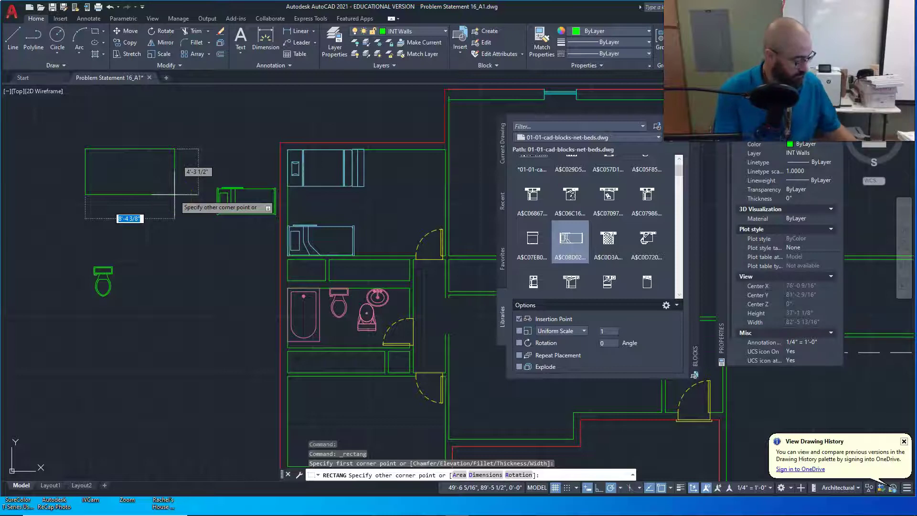
type("80")
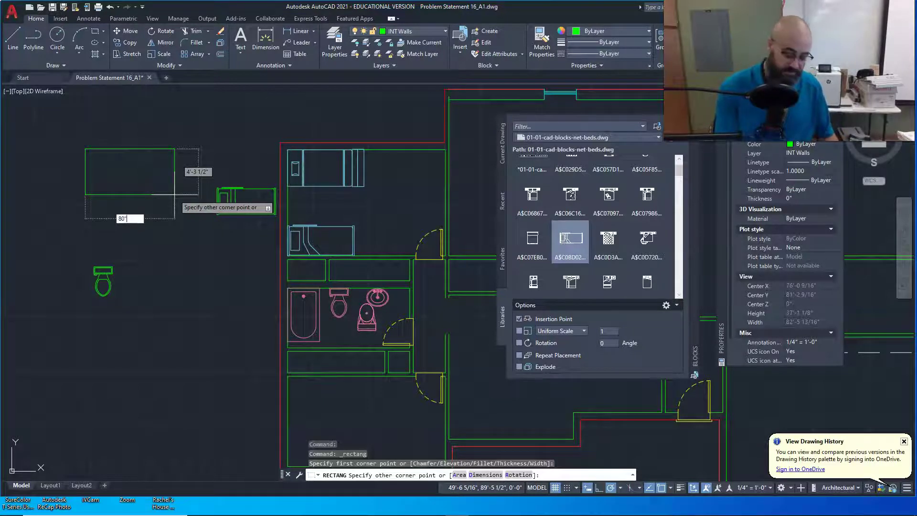
key("Tab")
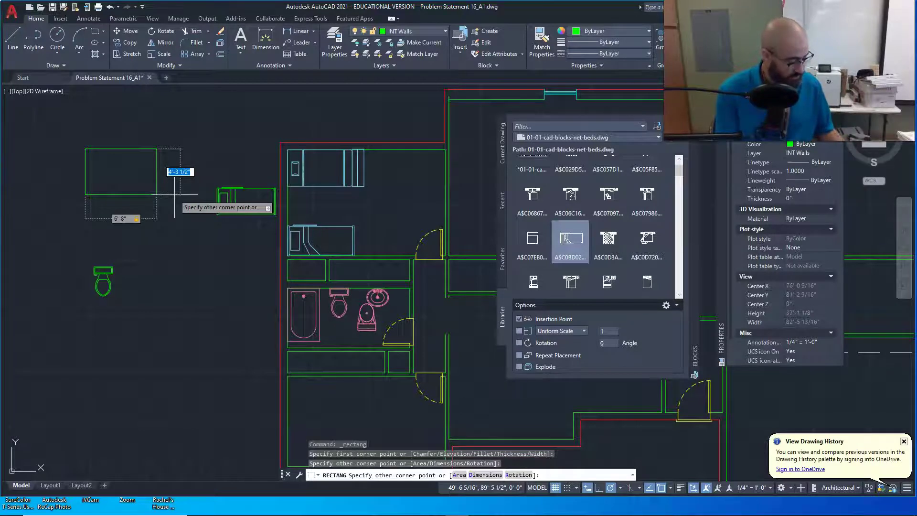
type("39")
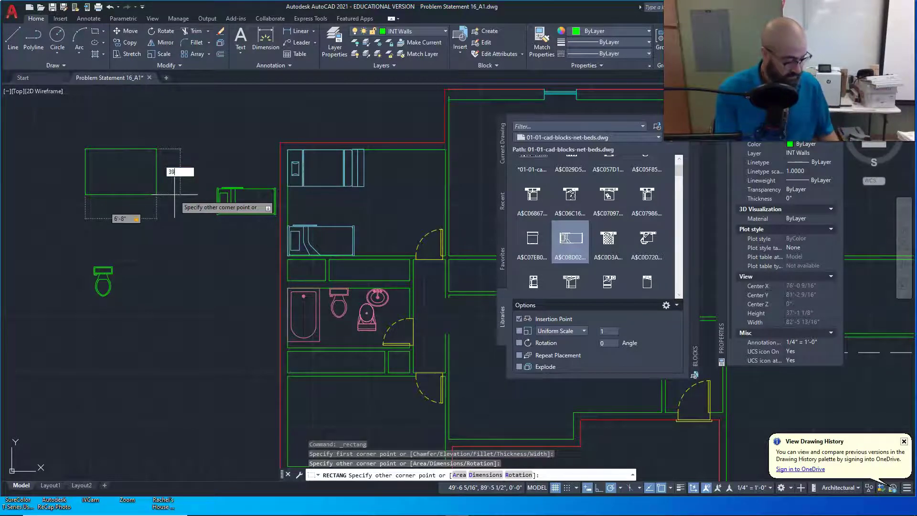
type("\"")
key("Return")
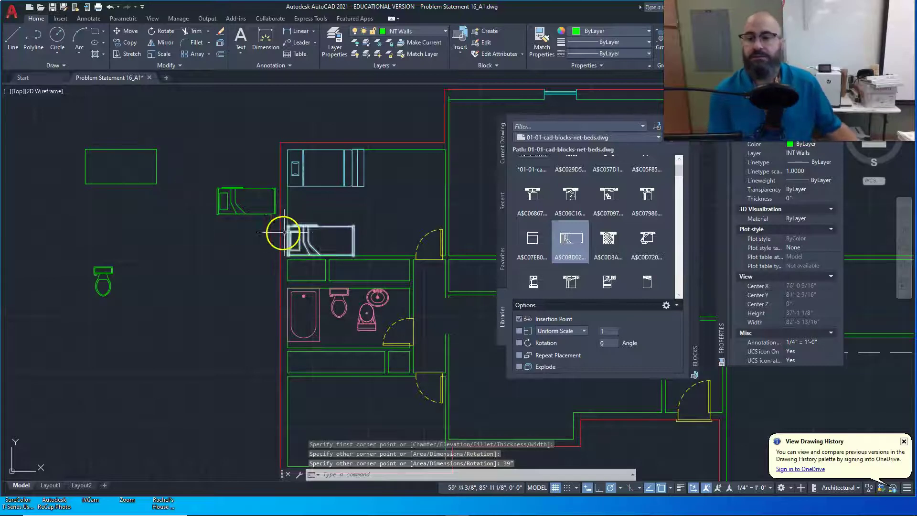
Step: Move the bed block into the rectangle's lower-left corner
left_click(256, 217)
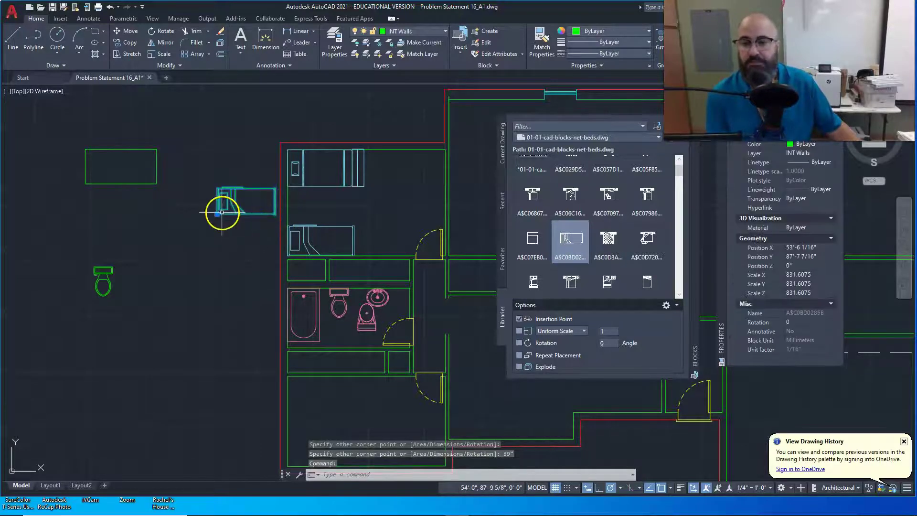
left_click(217, 214)
scroll(103, 199, "up", 6)
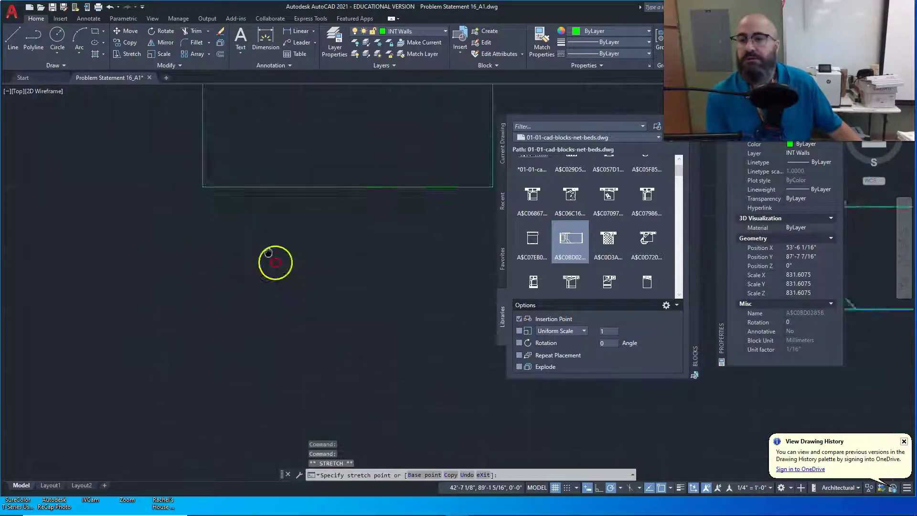
middle_click_drag(274, 262, 258, 326)
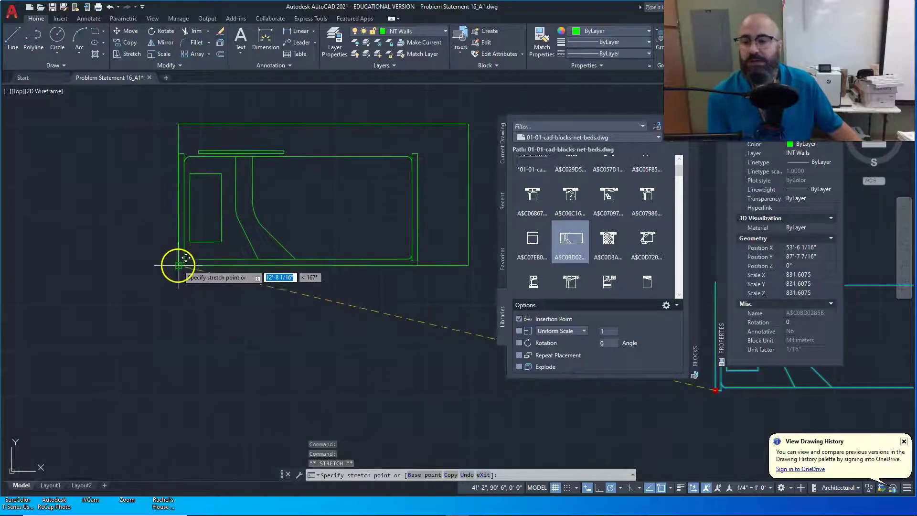
left_click(178, 265)
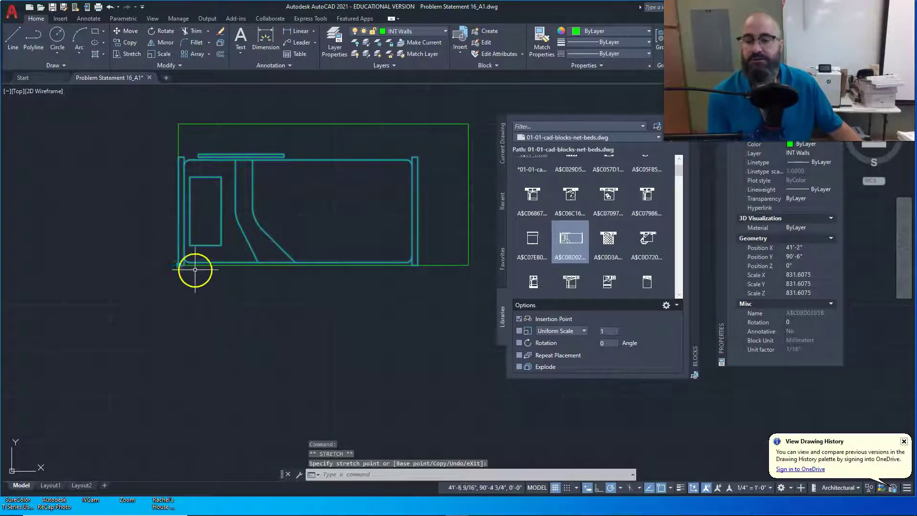
Step: Scale the bed from its lower-left corner so it fills the rectangle
left_click(195, 296)
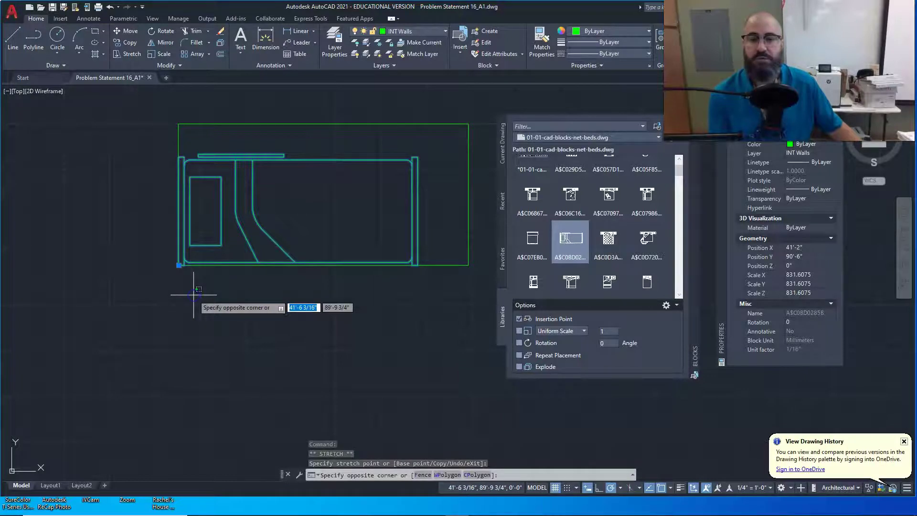
left_click(162, 54)
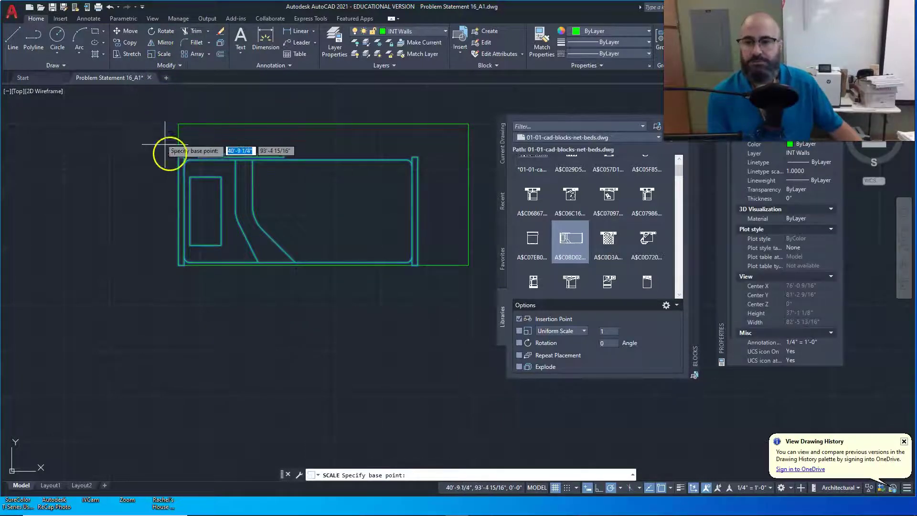
left_click(177, 261)
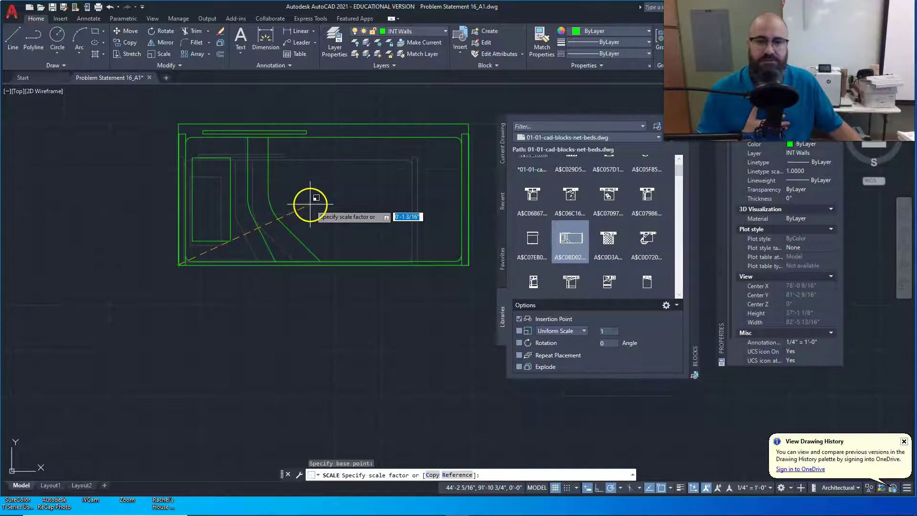
left_click(310, 203)
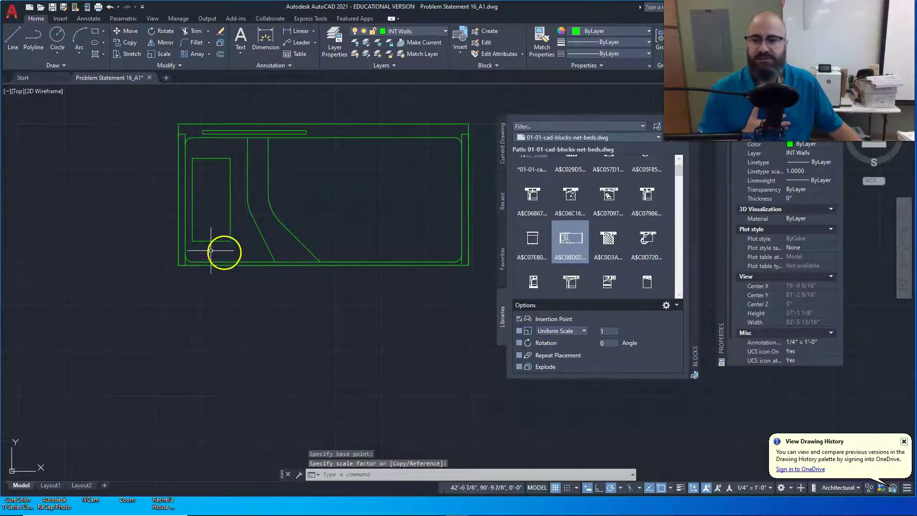
Step: Move the resized bed up and to the left of the floor plan
left_click(181, 261)
left_click(181, 261)
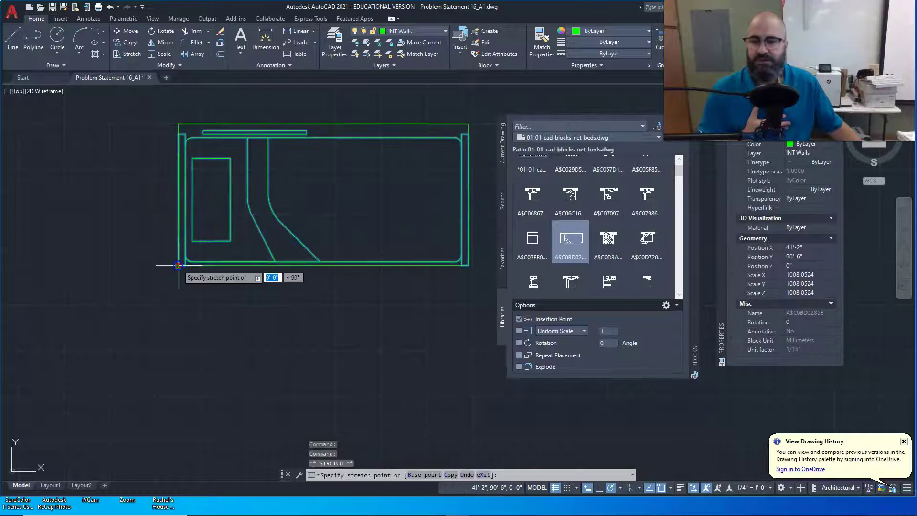
scroll(115, 404, "down", 10)
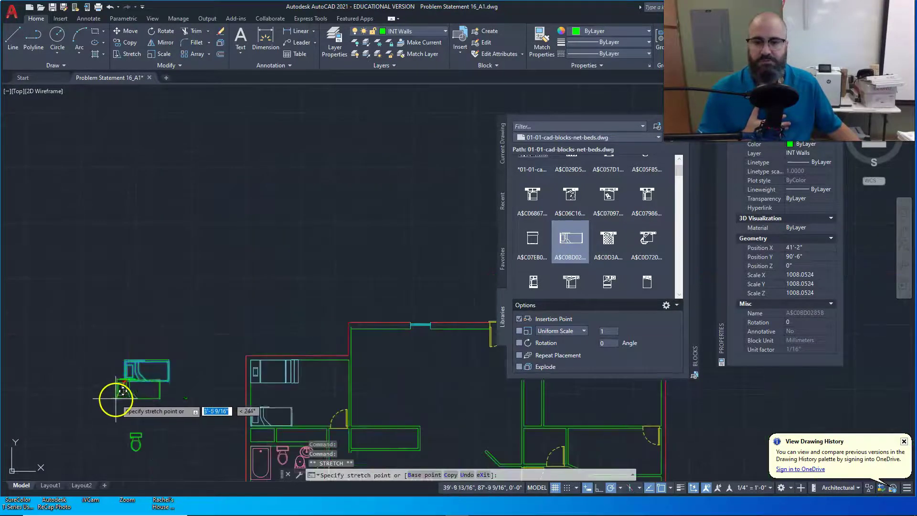
scroll(270, 290, "up", 7)
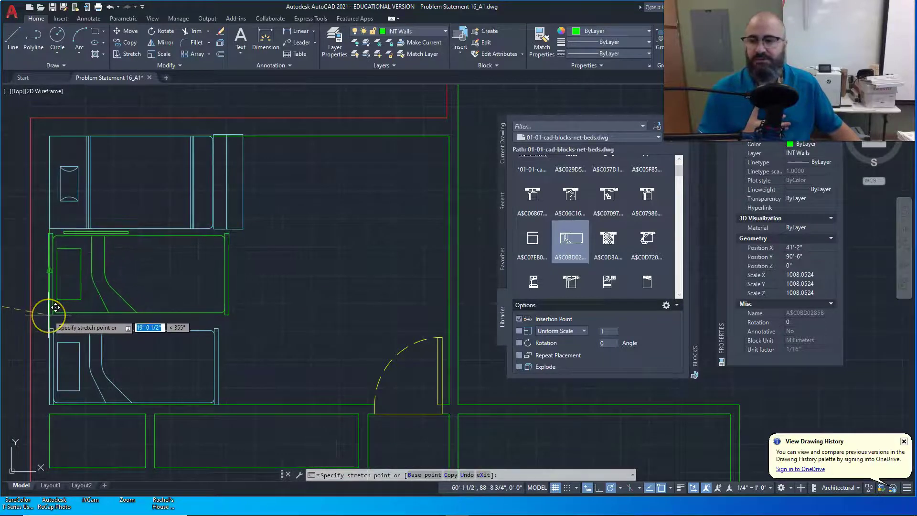
scroll(167, 206, "down", 6)
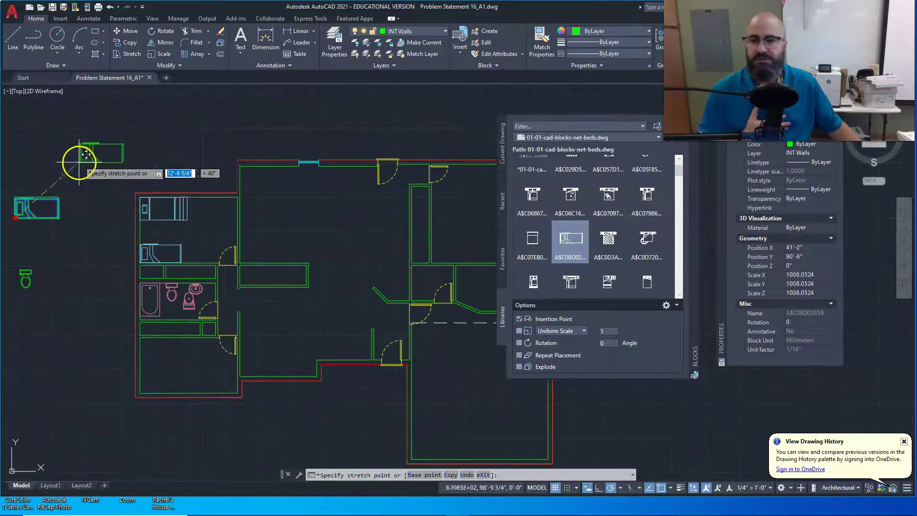
left_click(77, 158)
scroll(191, 224, "up", 4)
scroll(70, 261, "up", 2)
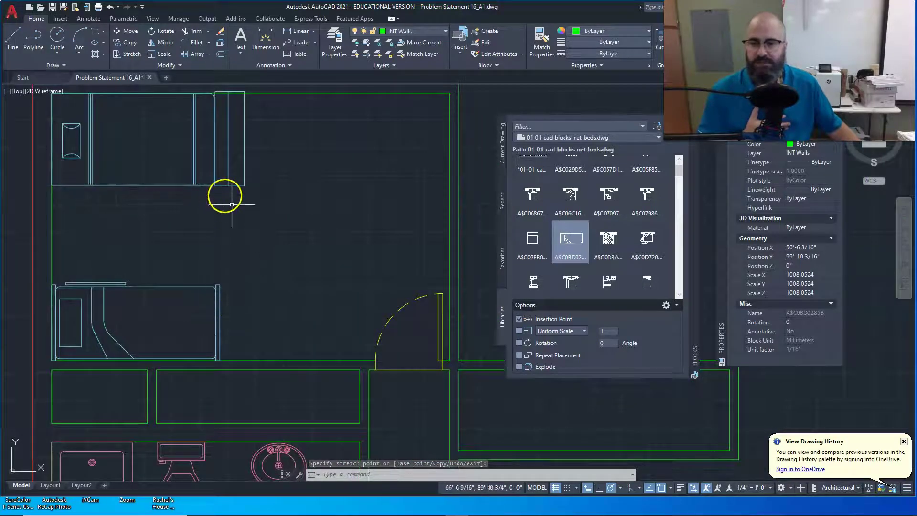
scroll(262, 258, "down", 3)
scroll(270, 261, "down", 1)
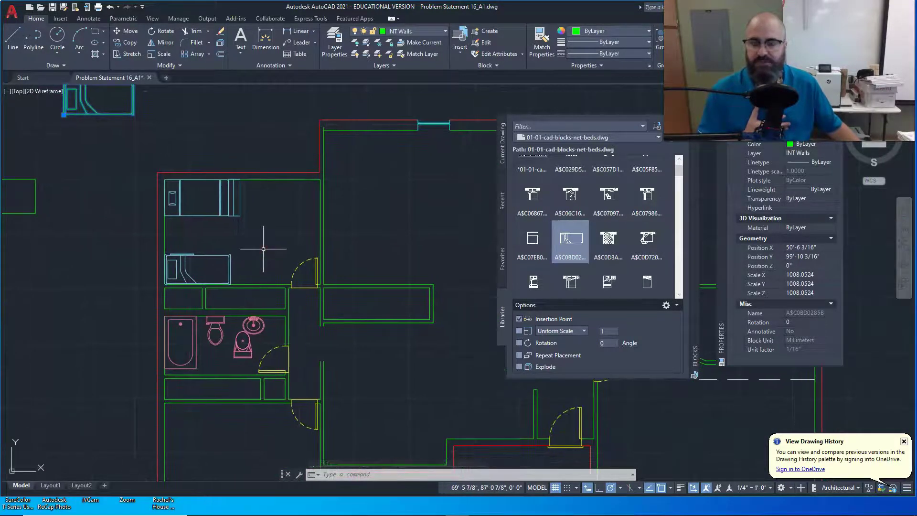
Step: Erase the moved bed and the upper bedroom bed, leaving one bed in the bedroom
left_click(241, 232)
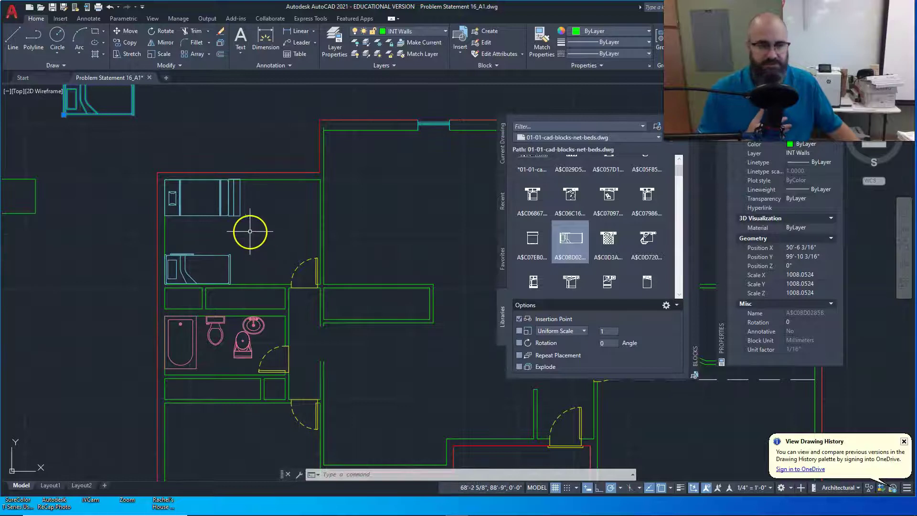
middle_click_drag(250, 231, 235, 213)
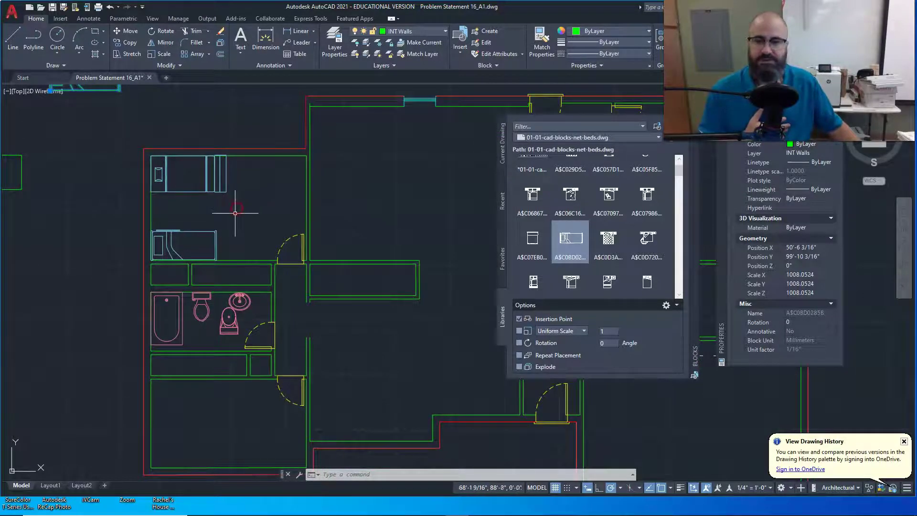
left_click(239, 213)
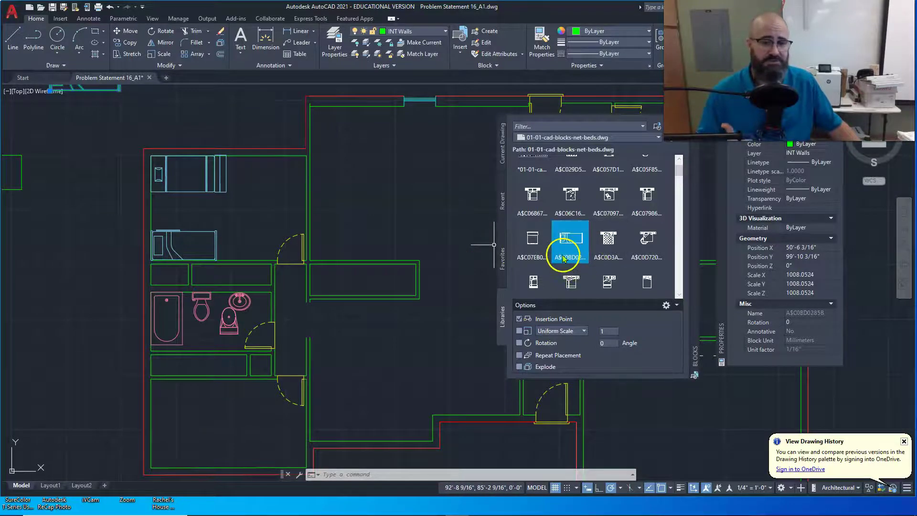
mouse_move(543, 243)
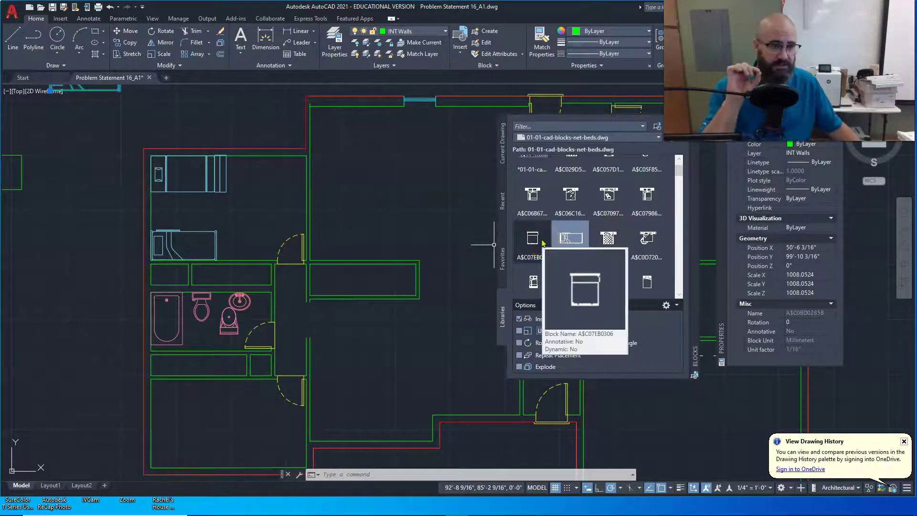
left_click(538, 244)
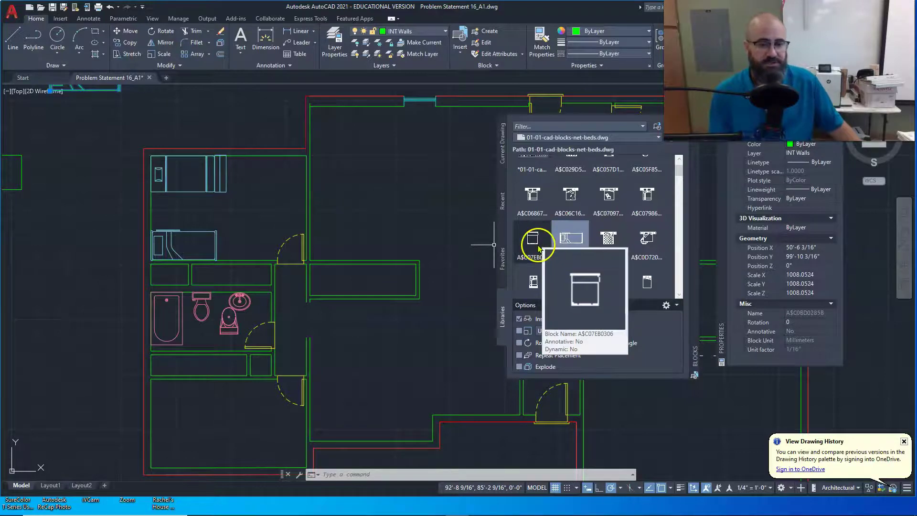
scroll(379, 263, "down", 6)
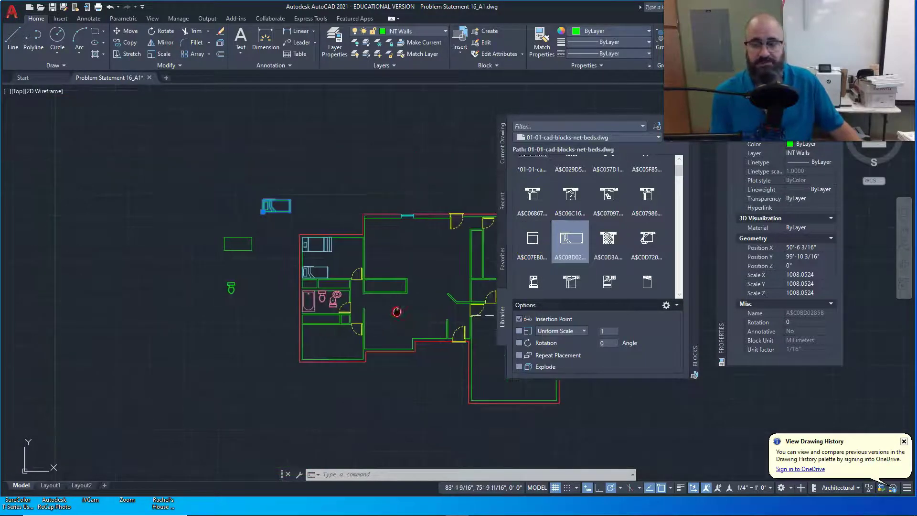
scroll(344, 268, "up", 4)
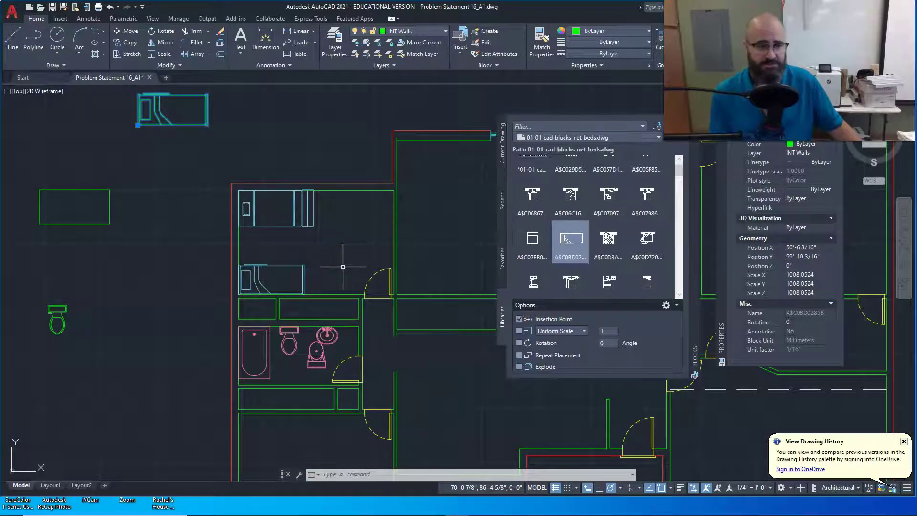
left_click(334, 252)
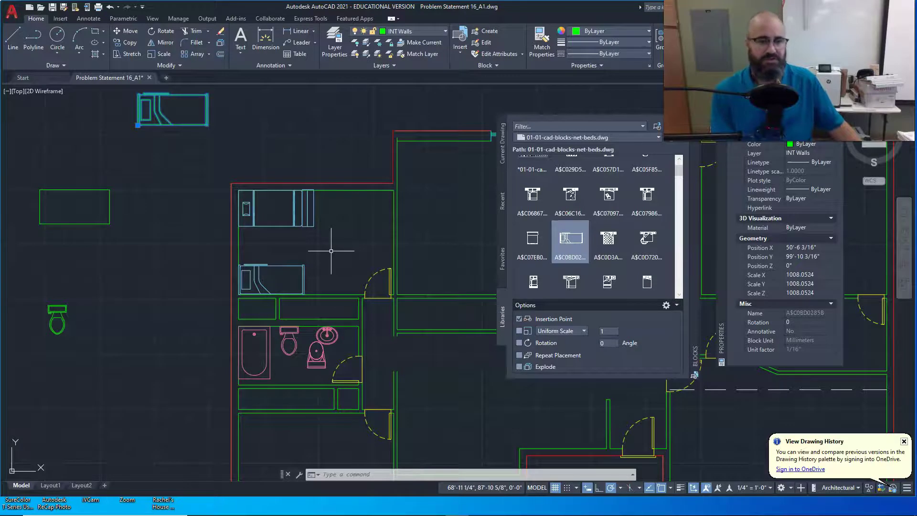
left_click(307, 215)
key("Delete")
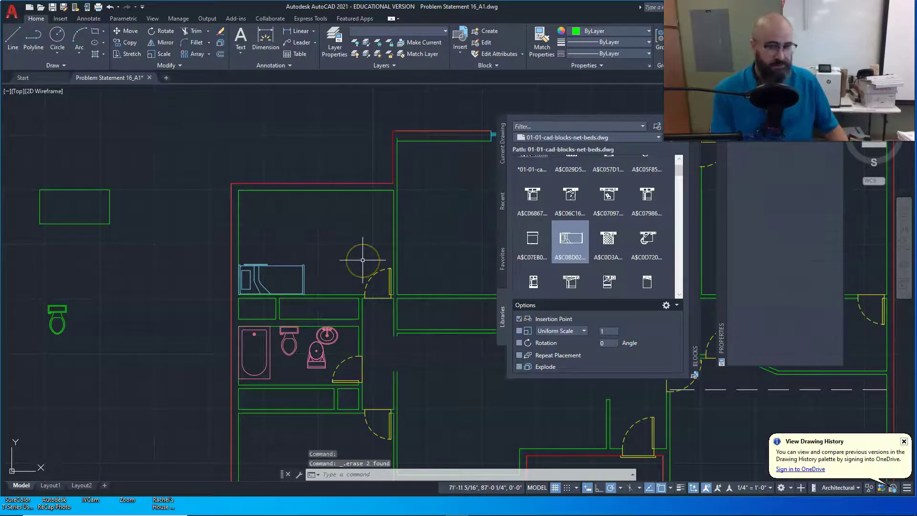
scroll(363, 260, "down", 5)
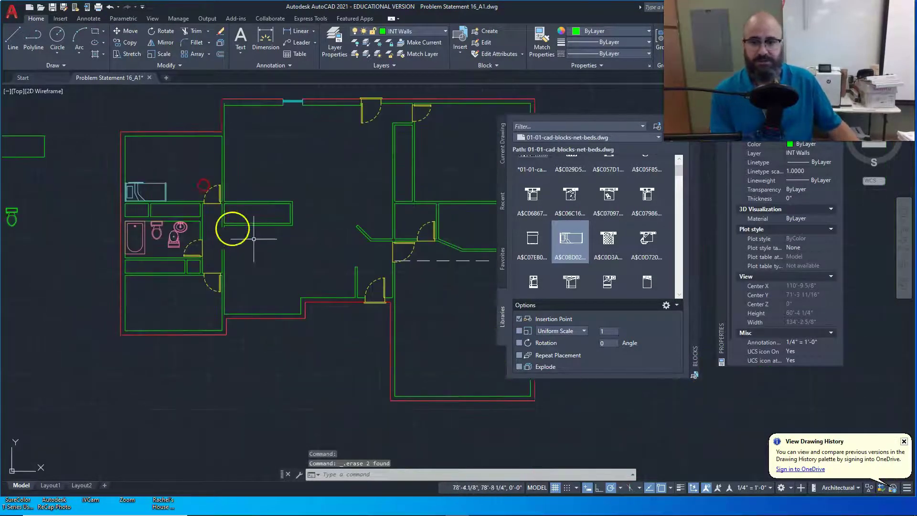
middle_click_drag(277, 262, 277, 266)
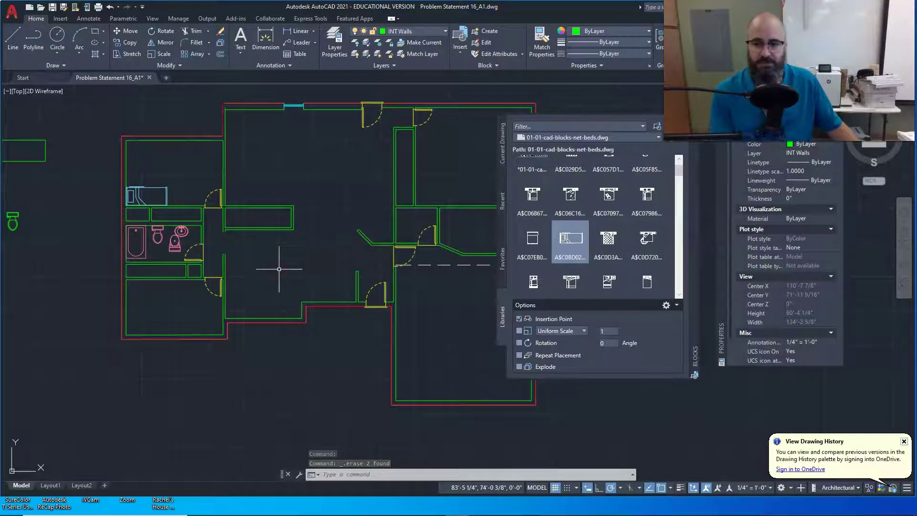
scroll(167, 215, "up", 2)
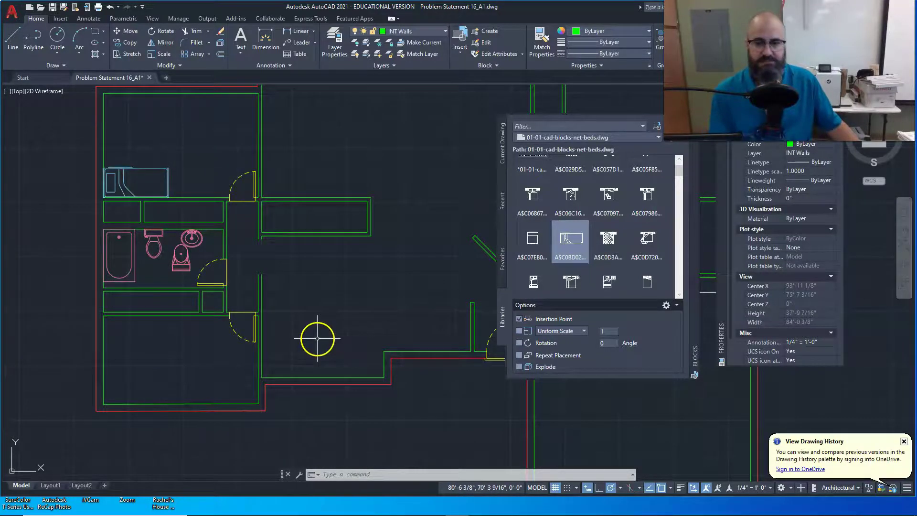
scroll(318, 338, "down", 2)
middle_click_drag(318, 338, 278, 340)
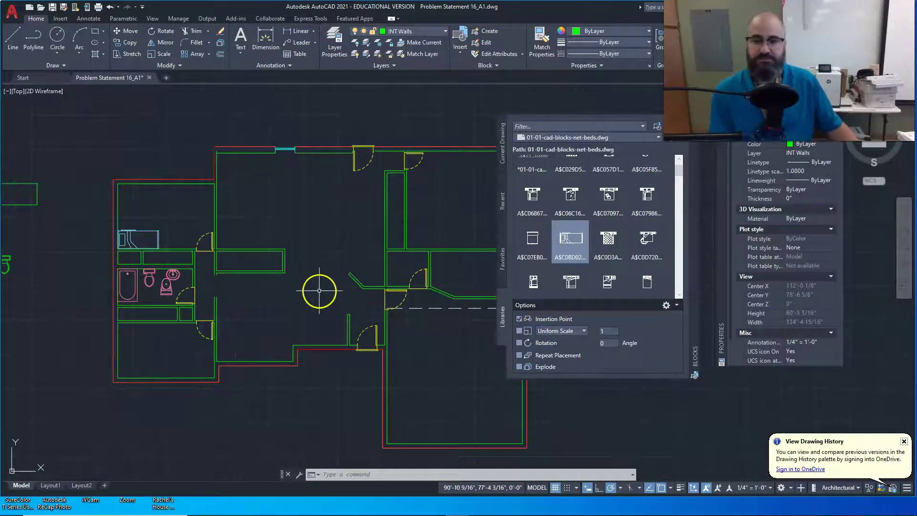
scroll(308, 306, "down", 2)
middle_click_drag(301, 320, 321, 306)
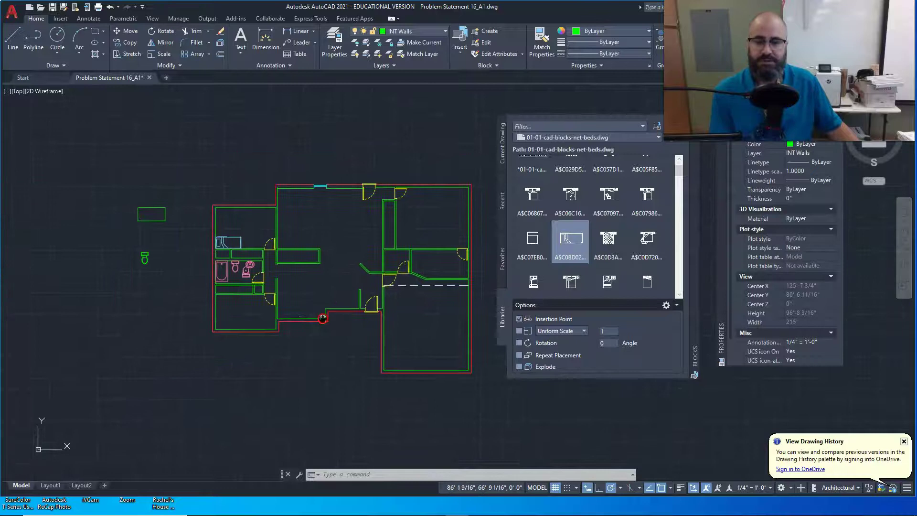